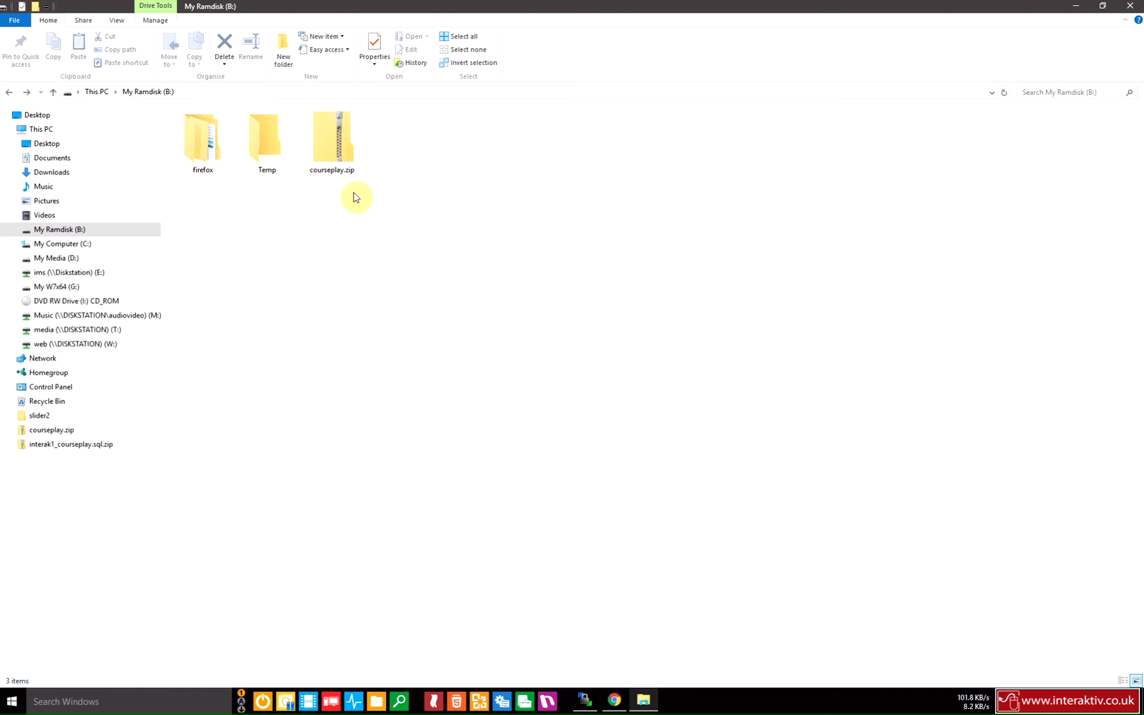
Use 7-Zip to extract courseplay.zip into a courseplay folder on My Ramdisk (B:).
{"action": "right_click", "coordinate": [337, 139]}
{"action": "mouse_move", "coordinate": [487, 242]}
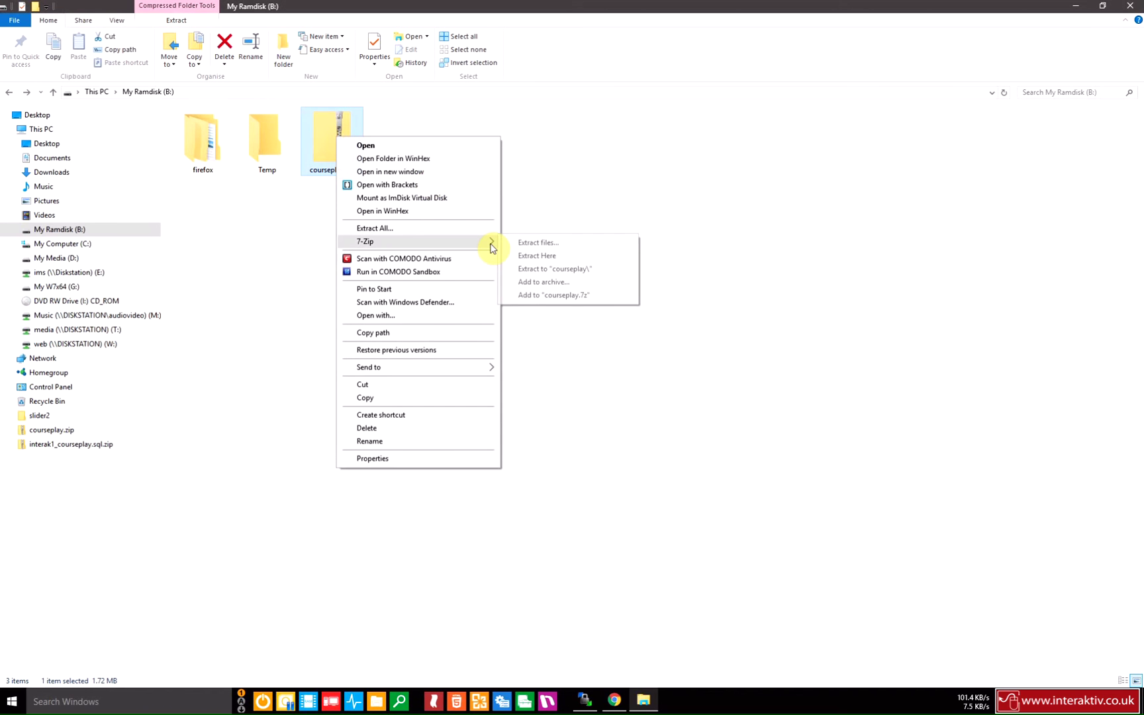
{"action": "left_click", "coordinate": [572, 268]}
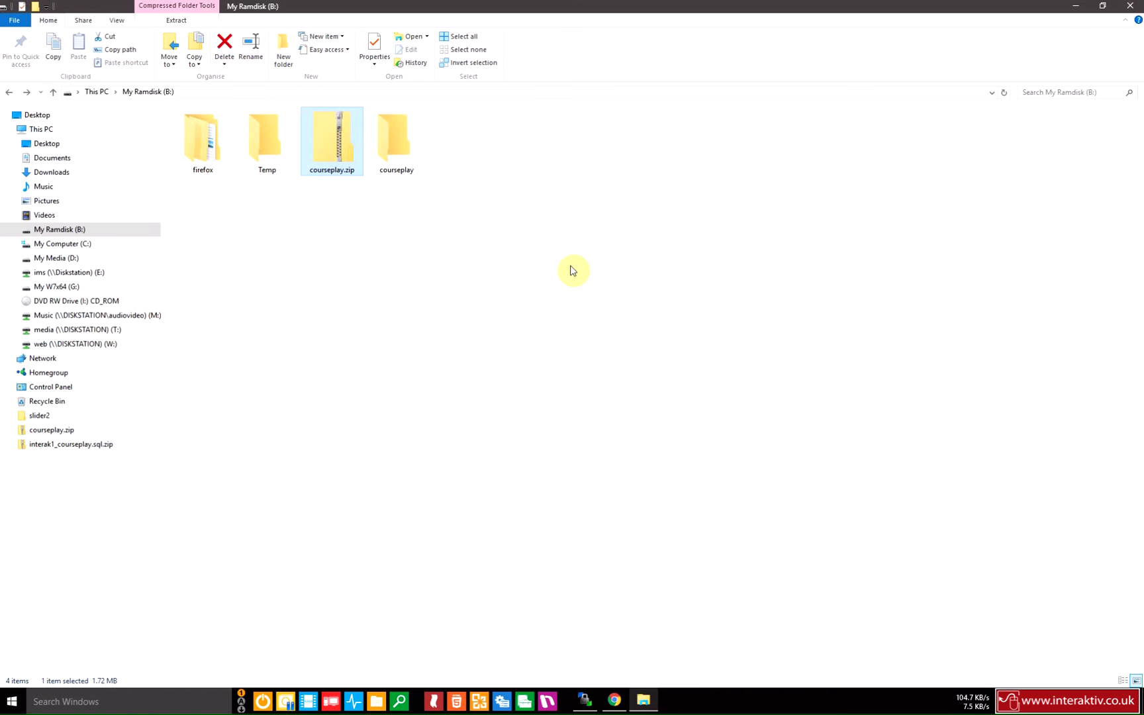
Open the extracted courseplay folder, browse _templates, then open the _database folder.
{"action": "left_click", "coordinate": [390, 152]}
{"action": "double_click", "coordinate": [391, 152]}
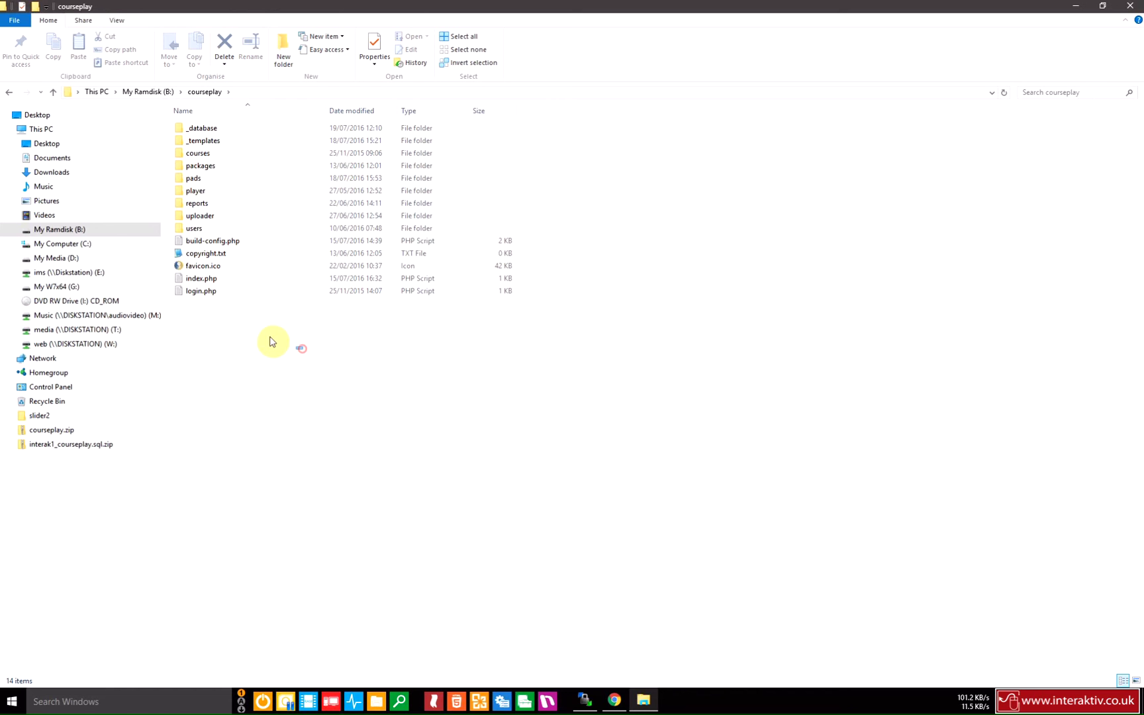
{"action": "left_click_drag", "start_coordinate": [303, 349], "coordinate": [189, 167]}
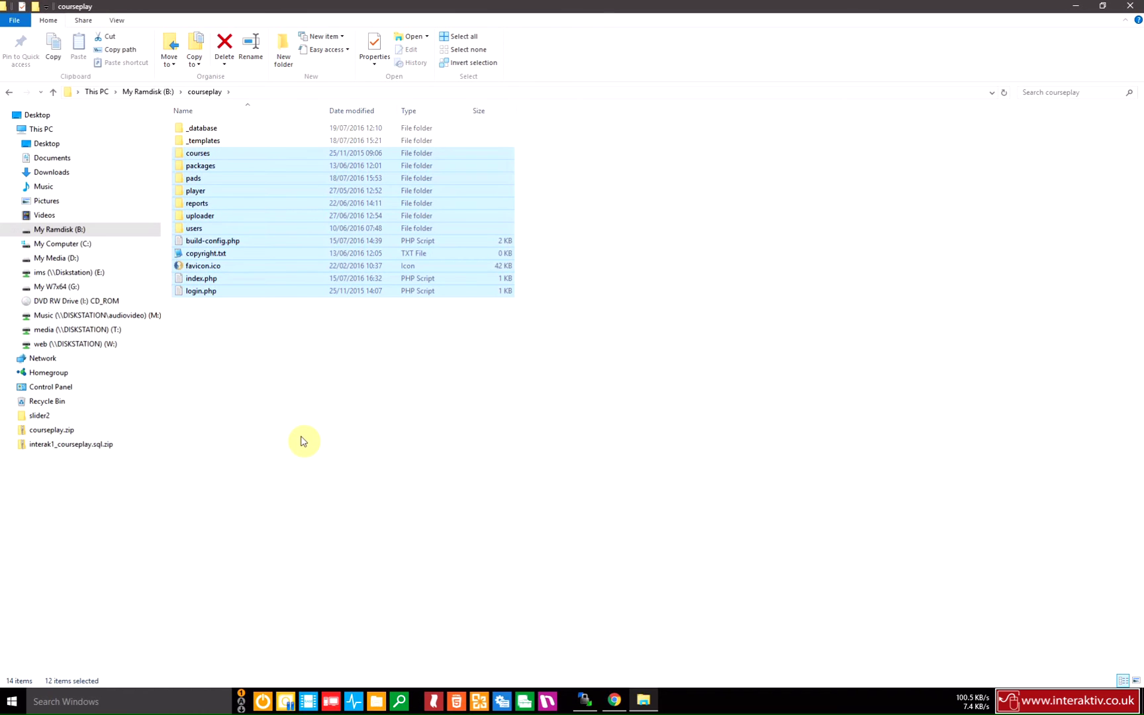
{"action": "double_click", "coordinate": [212, 142]}
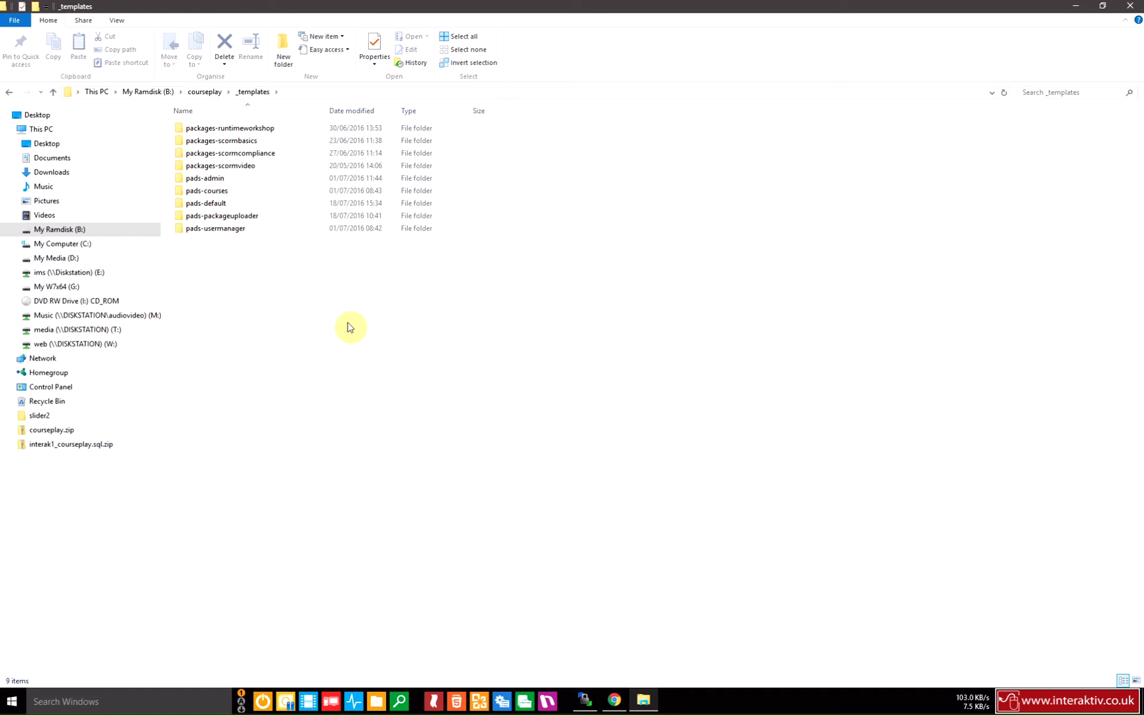
{"action": "key", "text": "BackSpace"}
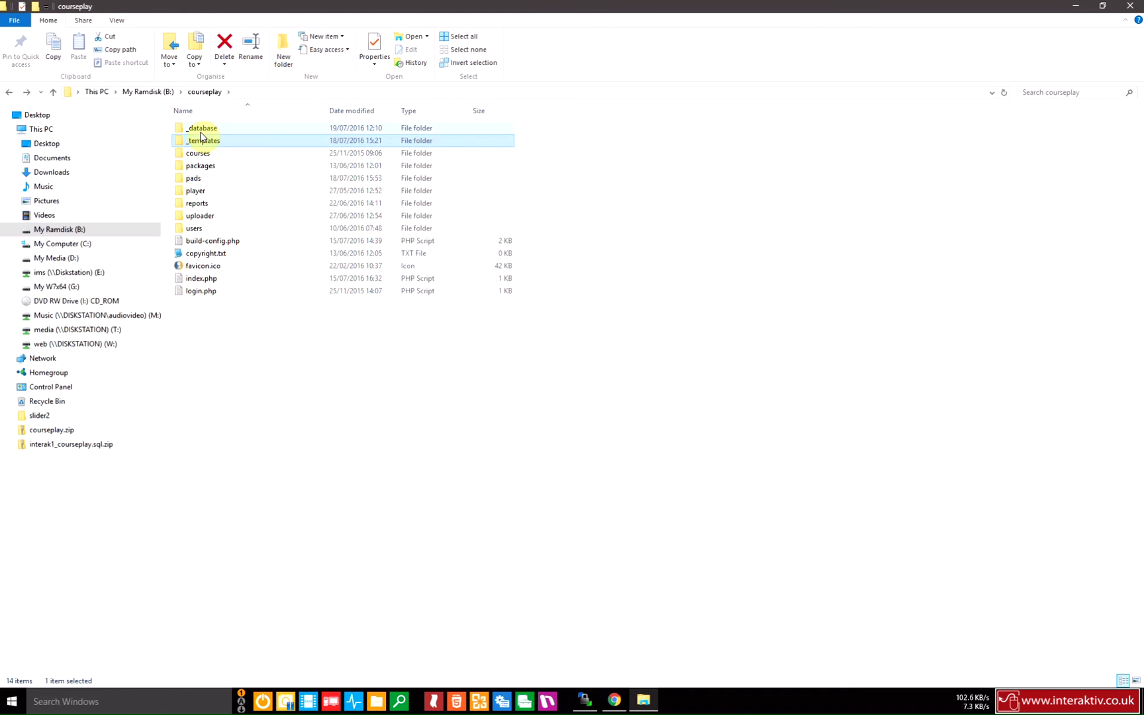
{"action": "double_click", "coordinate": [214, 133]}
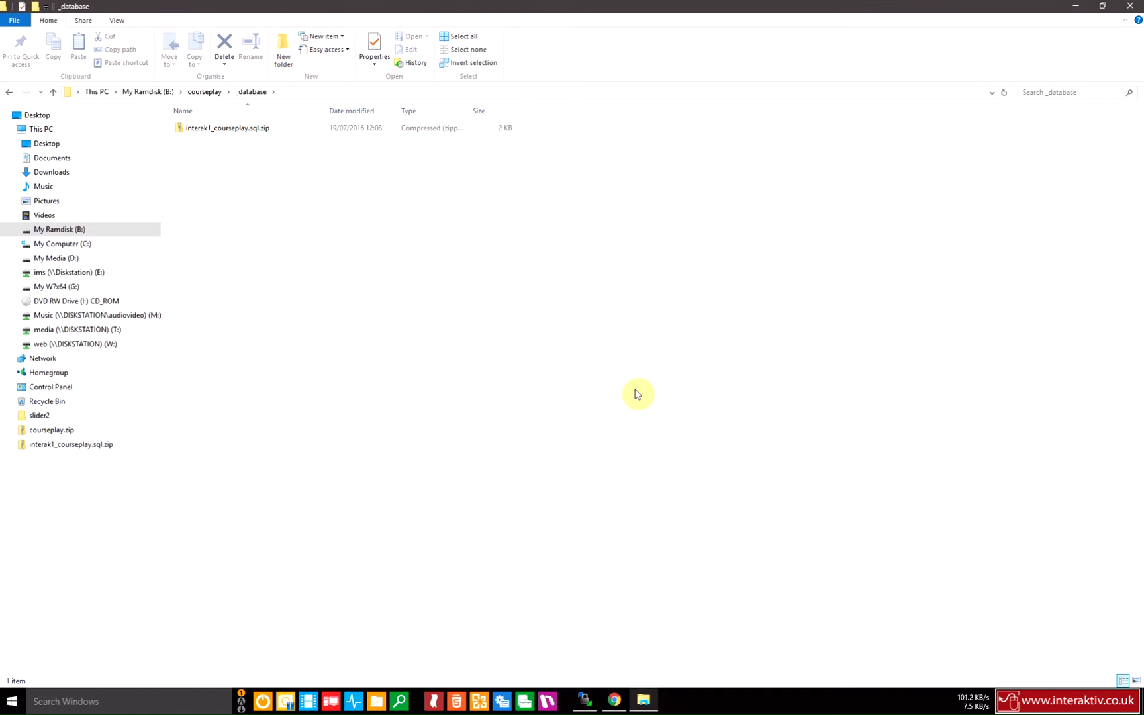
Bring Chrome forward and scroll the cPanel home page to MySQL Databases under Database Tools.
{"action": "left_click", "coordinate": [615, 701]}
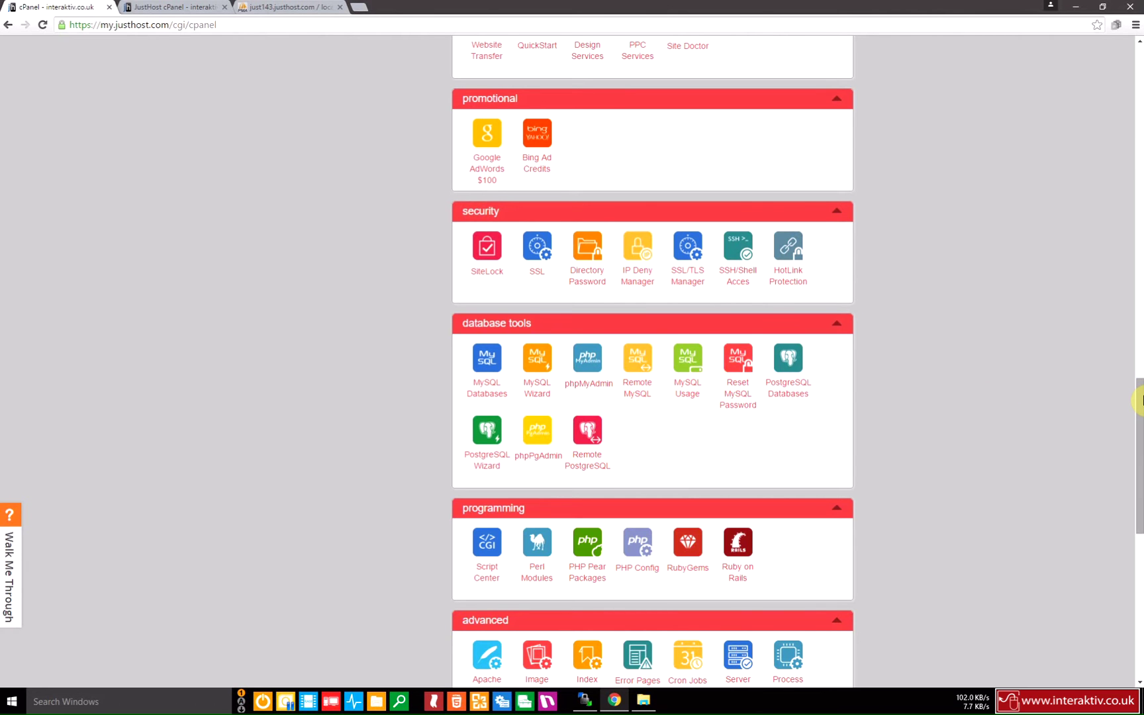
{"action": "left_click_drag", "start_coordinate": [1140, 399], "coordinate": [1140, 409]}
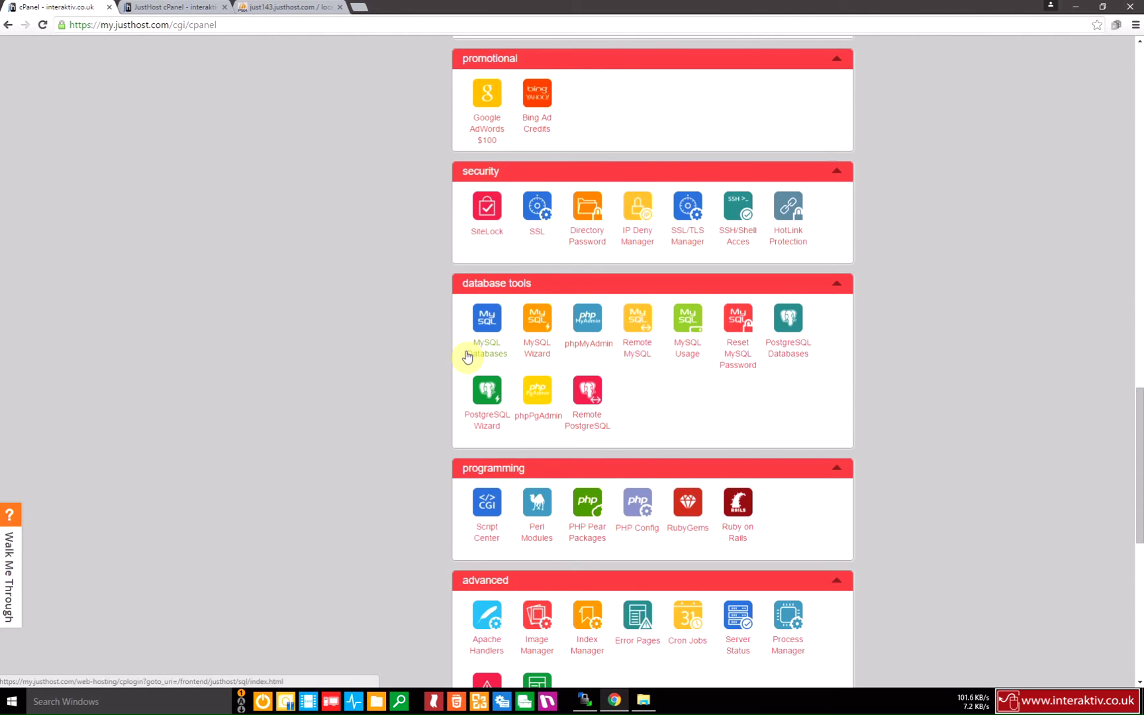
Create the database 'courseplay' (interak1_courseplay) and return to the current databases list.
{"action": "left_click", "coordinate": [170, 12]}
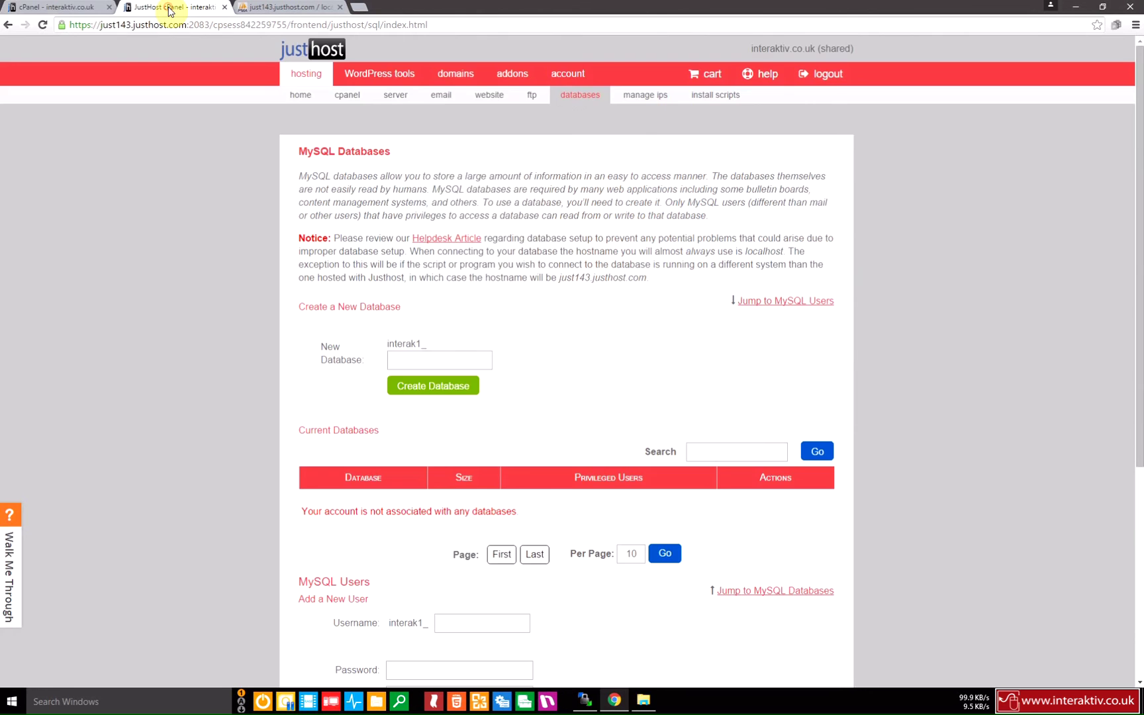
{"action": "scroll", "coordinate": [570, 289], "scroll_direction": "down", "scroll_amount": 3}
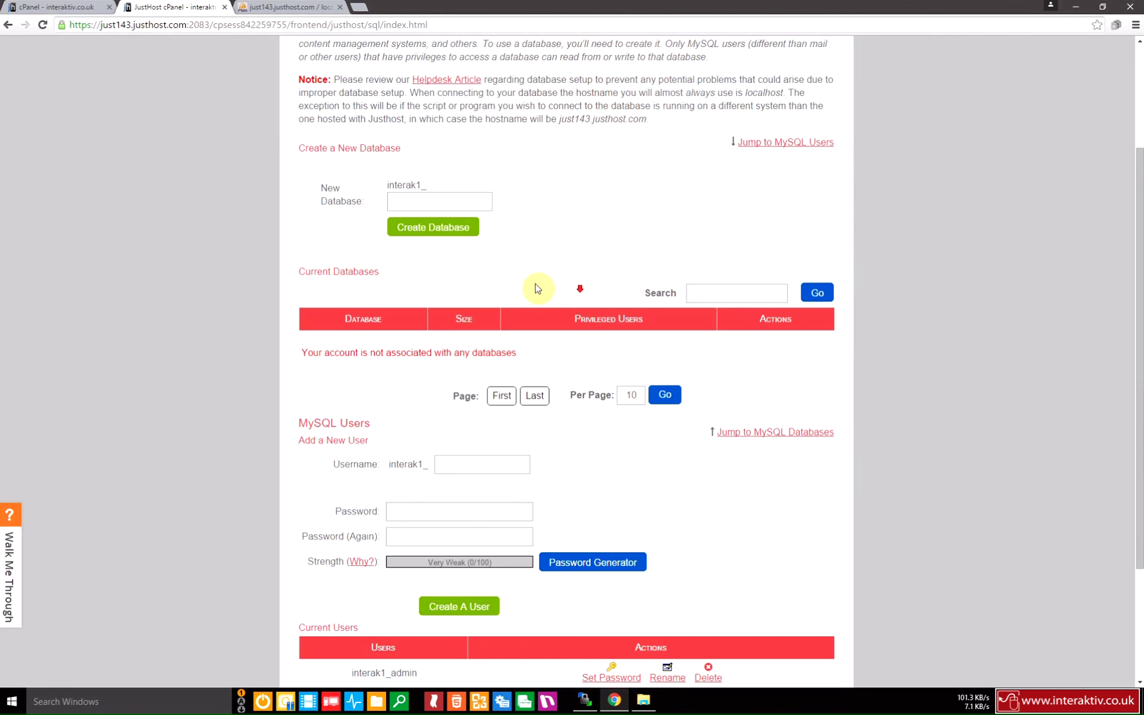
{"action": "left_click", "coordinate": [452, 203]}
{"action": "type", "text": "courseplay"}
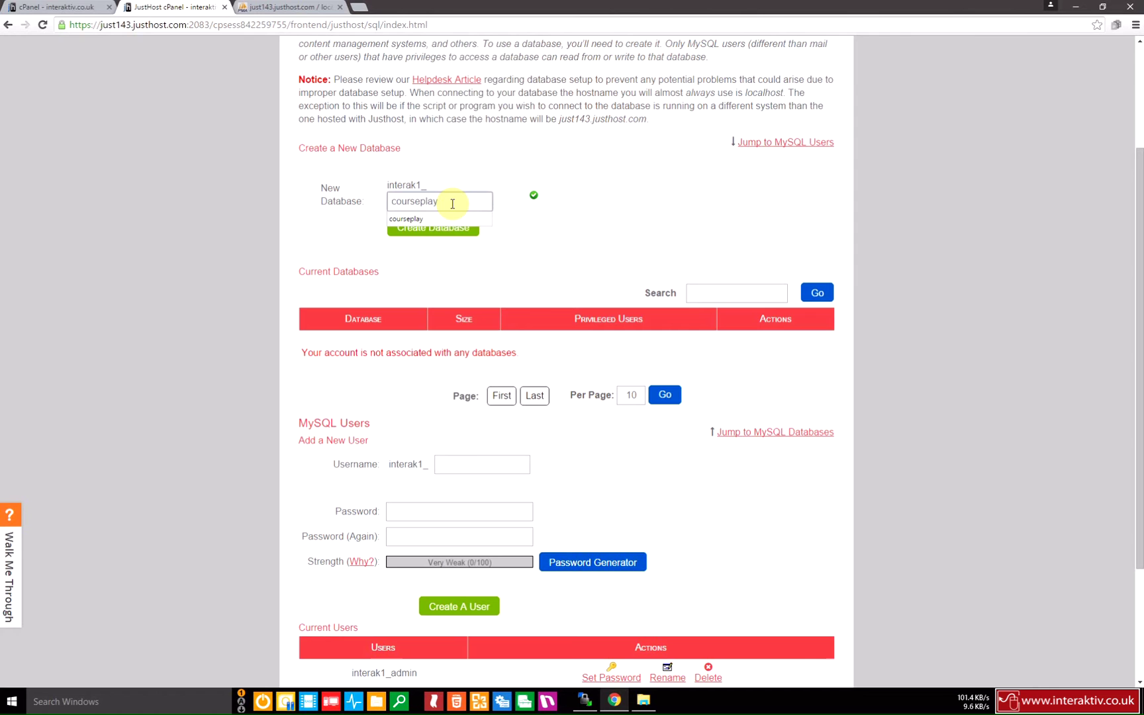
{"action": "left_click", "coordinate": [545, 294]}
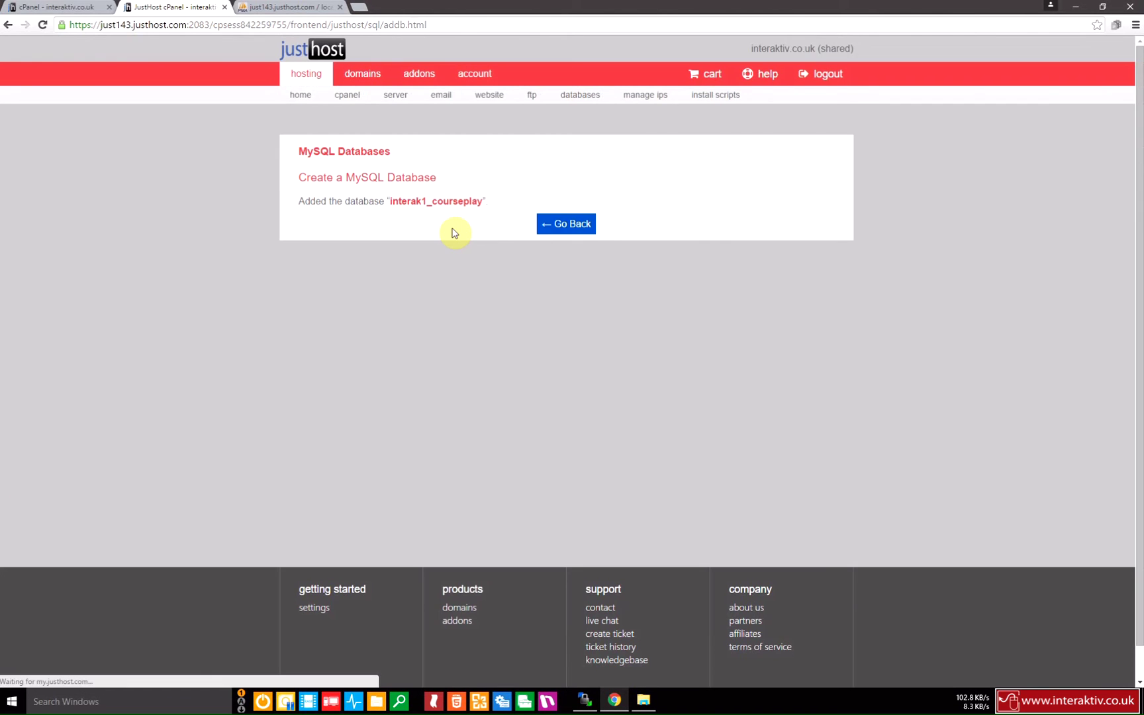
{"action": "left_click", "coordinate": [546, 225]}
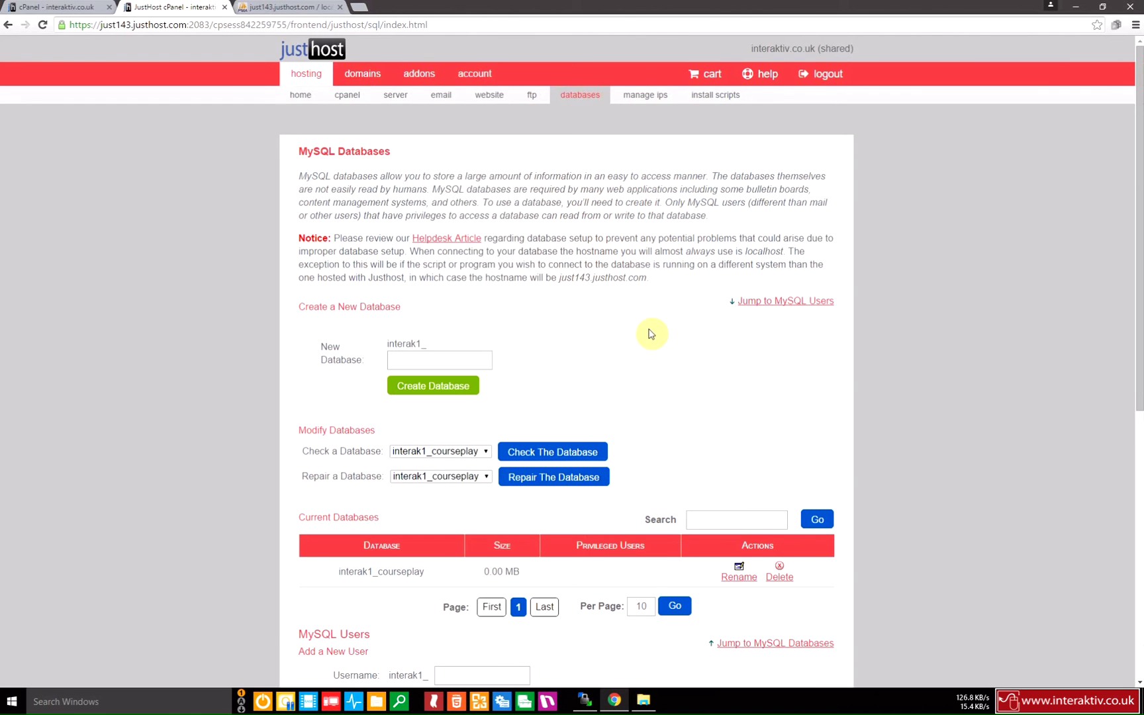
Enter cpuser as the username for a new MySQL user.
{"action": "scroll", "coordinate": [921, 383], "scroll_direction": "down", "scroll_amount": 2}
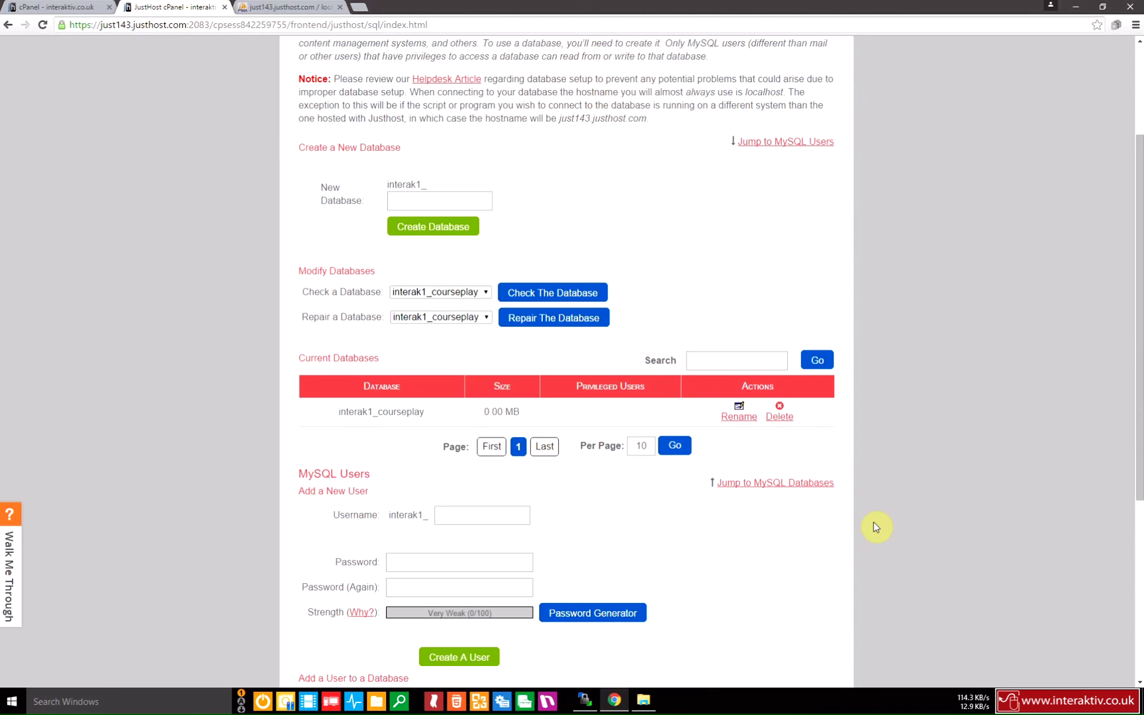
{"action": "scroll", "coordinate": [1136, 378], "scroll_direction": "down", "scroll_amount": 2}
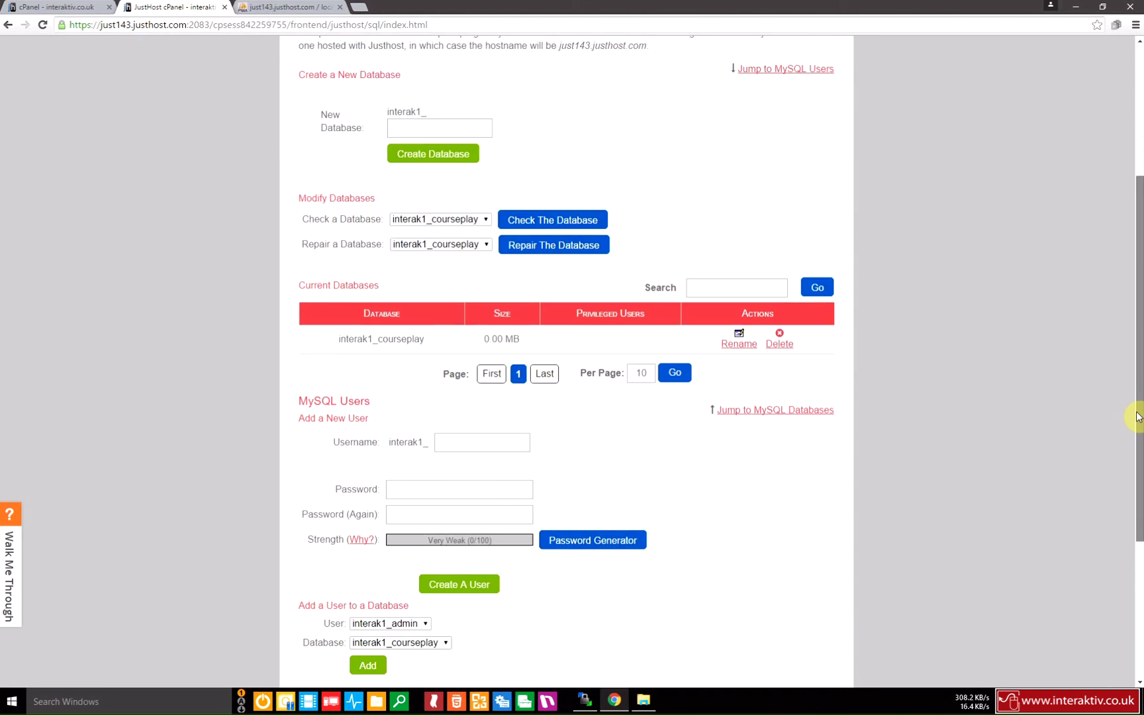
{"action": "left_click", "coordinate": [501, 413]}
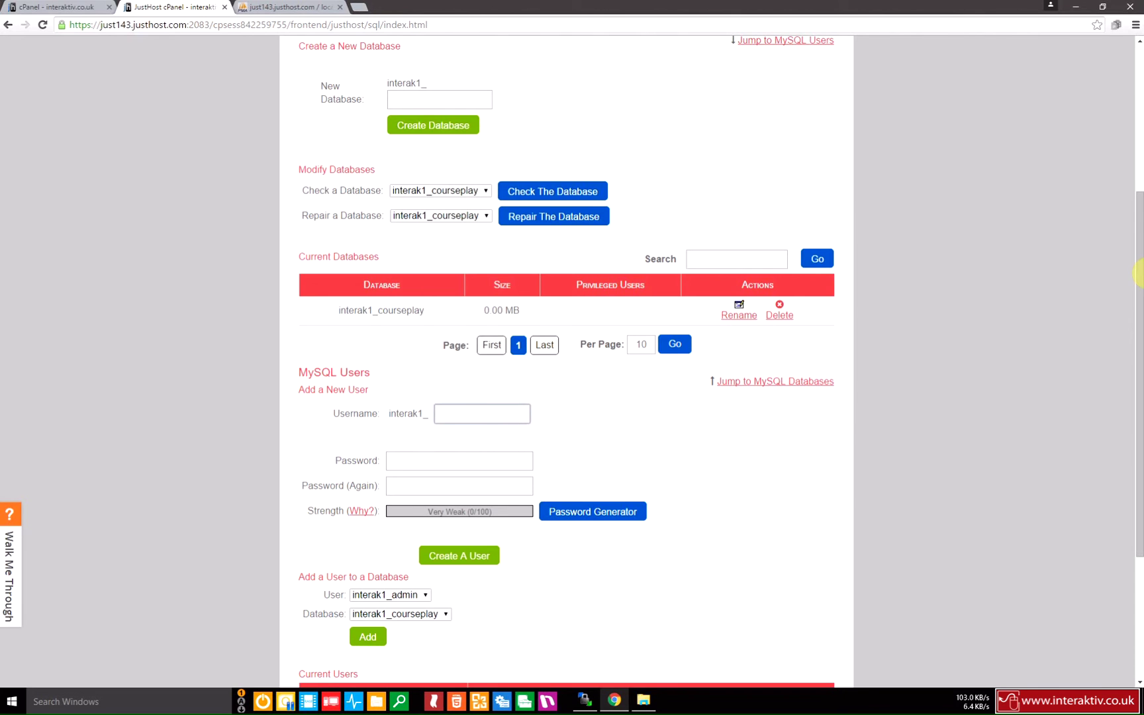
{"action": "scroll", "coordinate": [1141, 258], "scroll_direction": "down", "scroll_amount": 1}
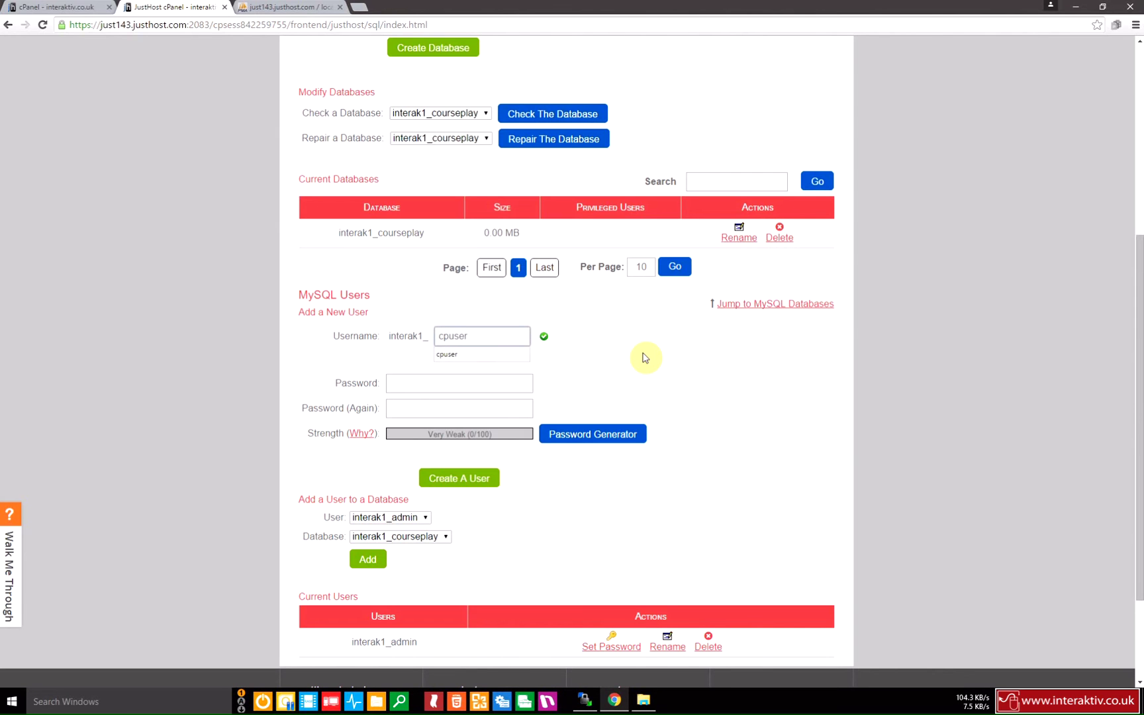
Generate and copy a Very Strong password, then create user interak1_cpuser with it.
{"action": "left_click", "coordinate": [593, 434]}
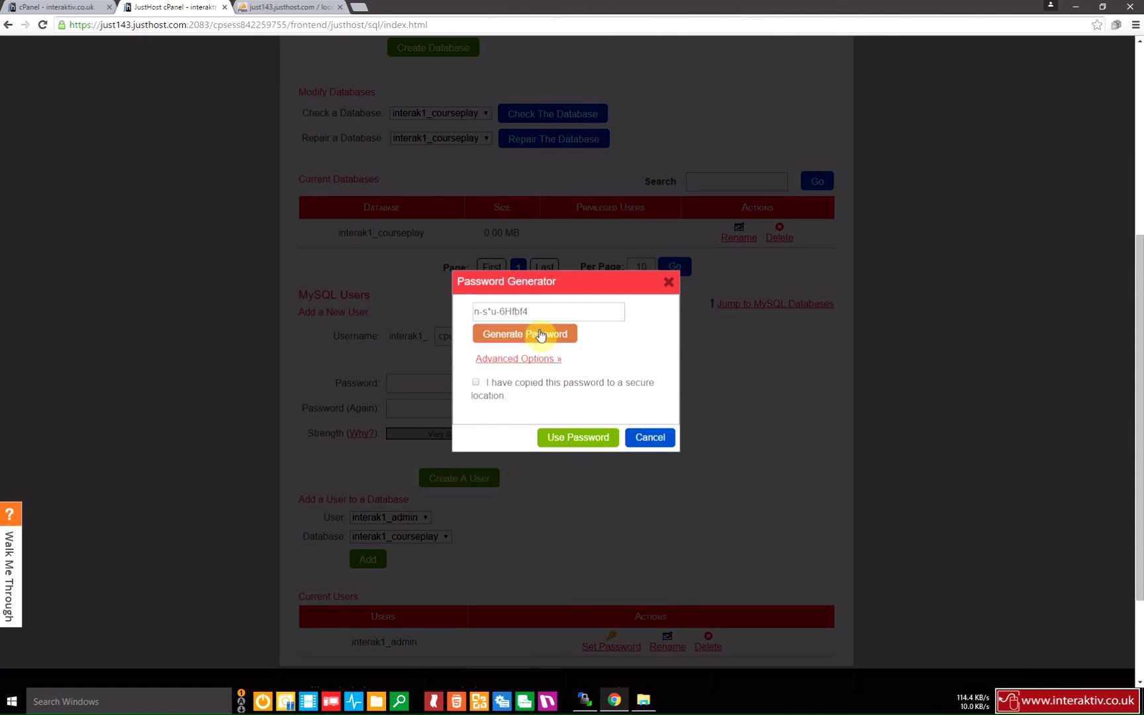
{"action": "left_click_drag", "start_coordinate": [545, 307], "coordinate": [470, 319]}
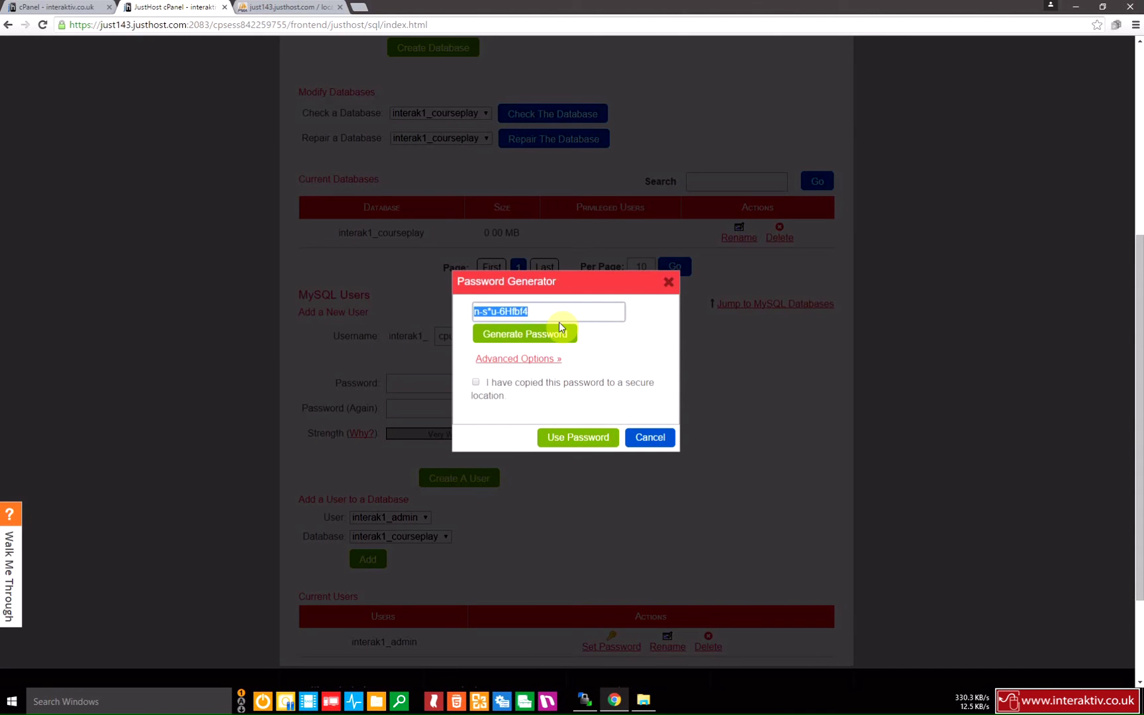
{"action": "key", "text": "alt+Tab"}
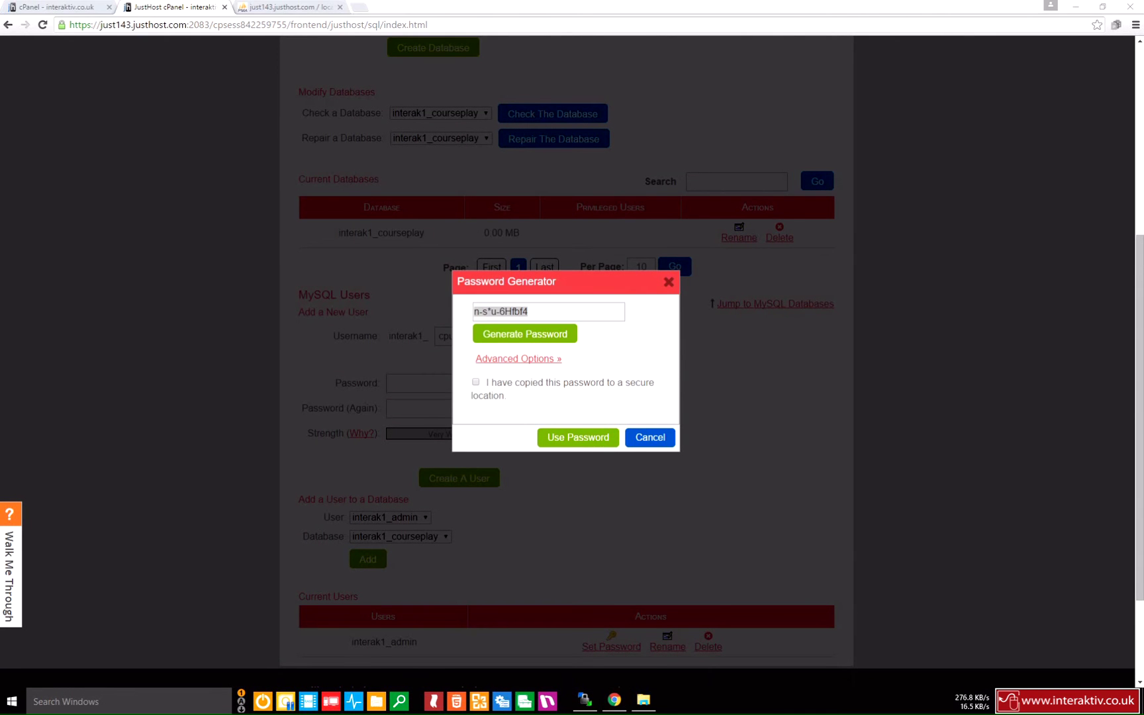
{"action": "left_click", "coordinate": [476, 384]}
{"action": "left_click", "coordinate": [586, 439]}
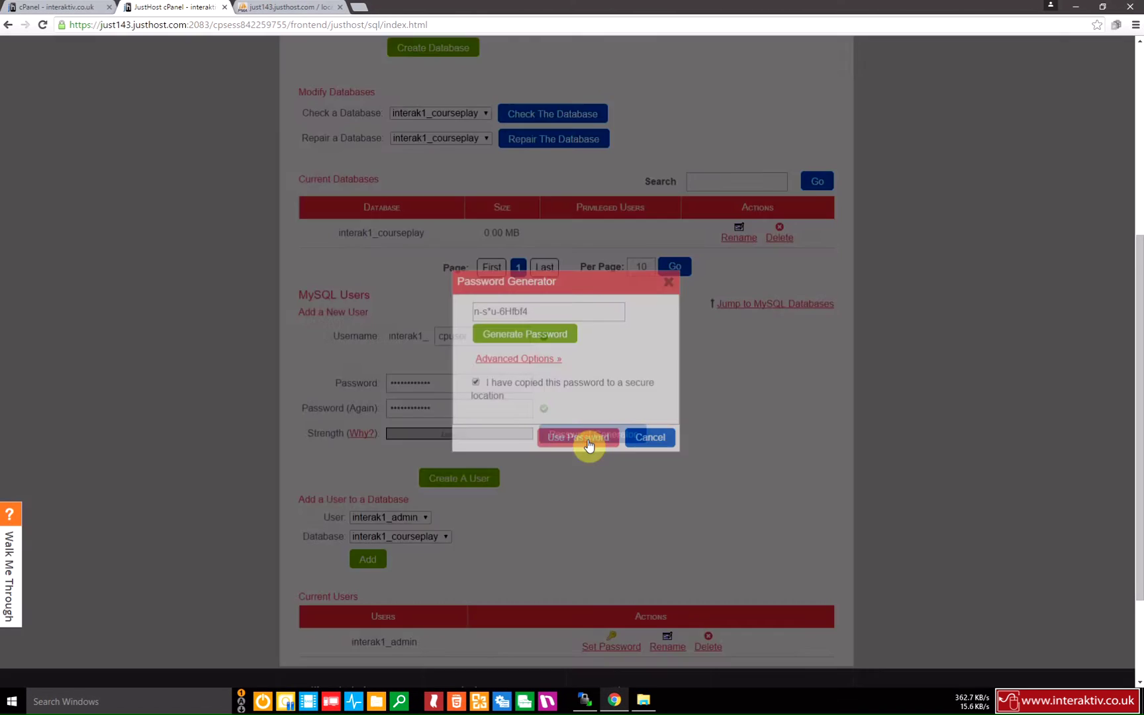
{"action": "left_click", "coordinate": [470, 483]}
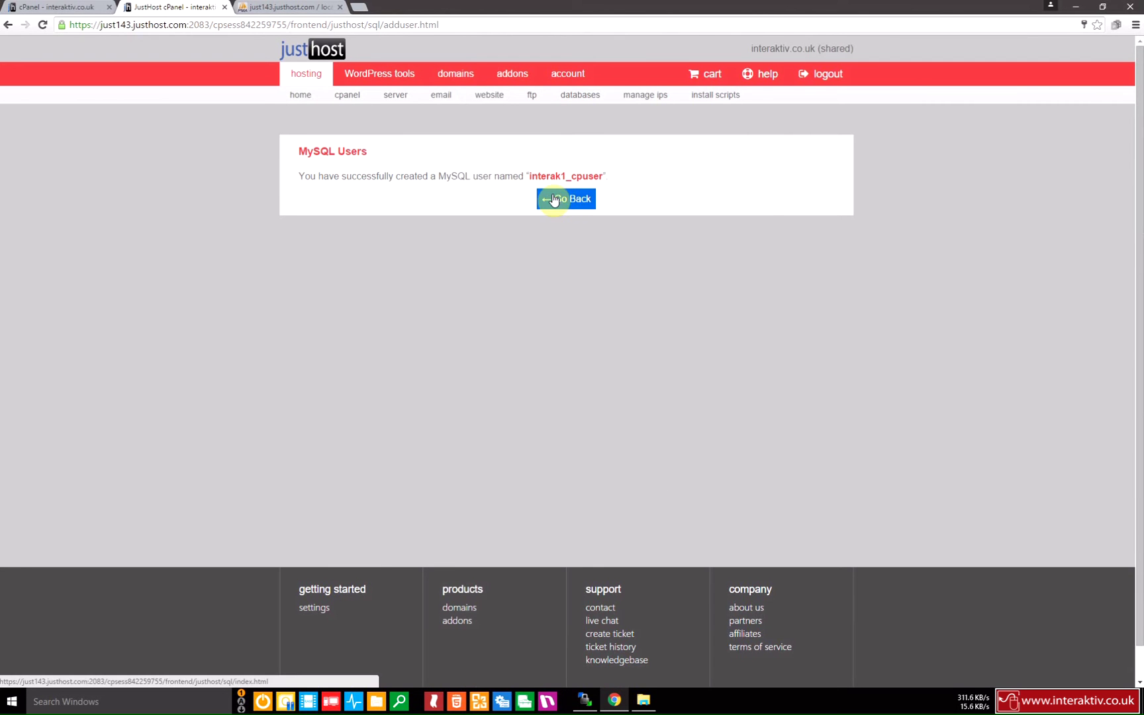
{"action": "left_click", "coordinate": [554, 200]}
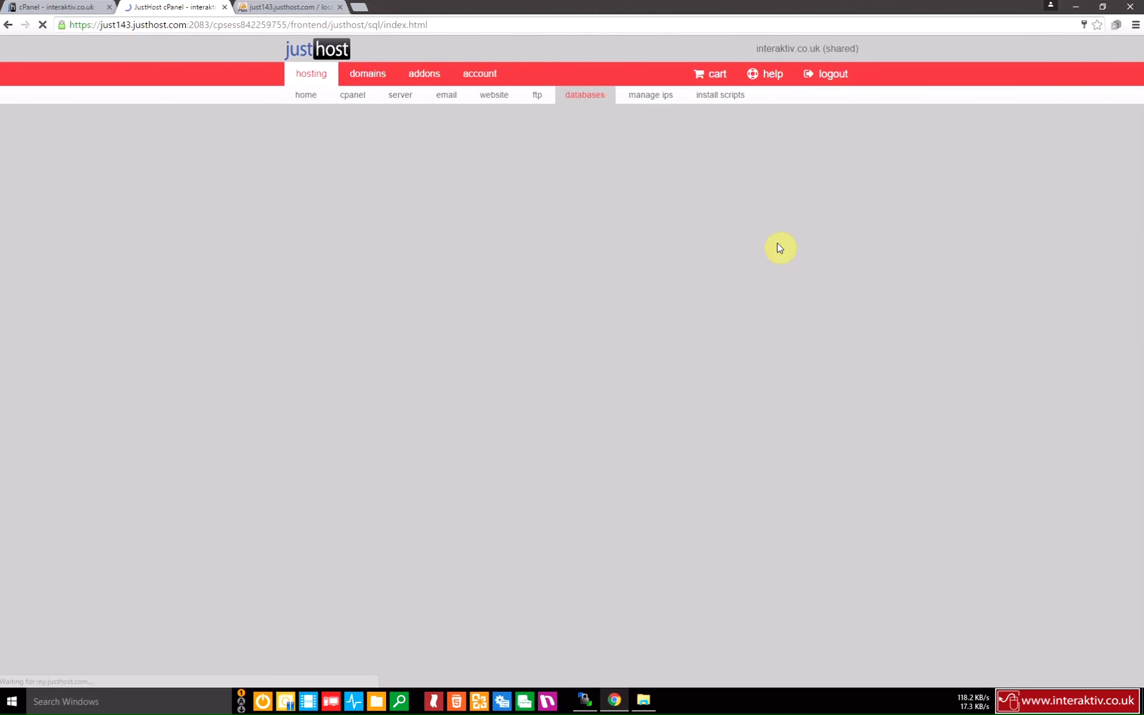
Choose interak1_cpuser and interak1_courseplay under Add a User to a Database and add them.
{"action": "scroll", "coordinate": [953, 269], "scroll_direction": "down", "scroll_amount": 5}
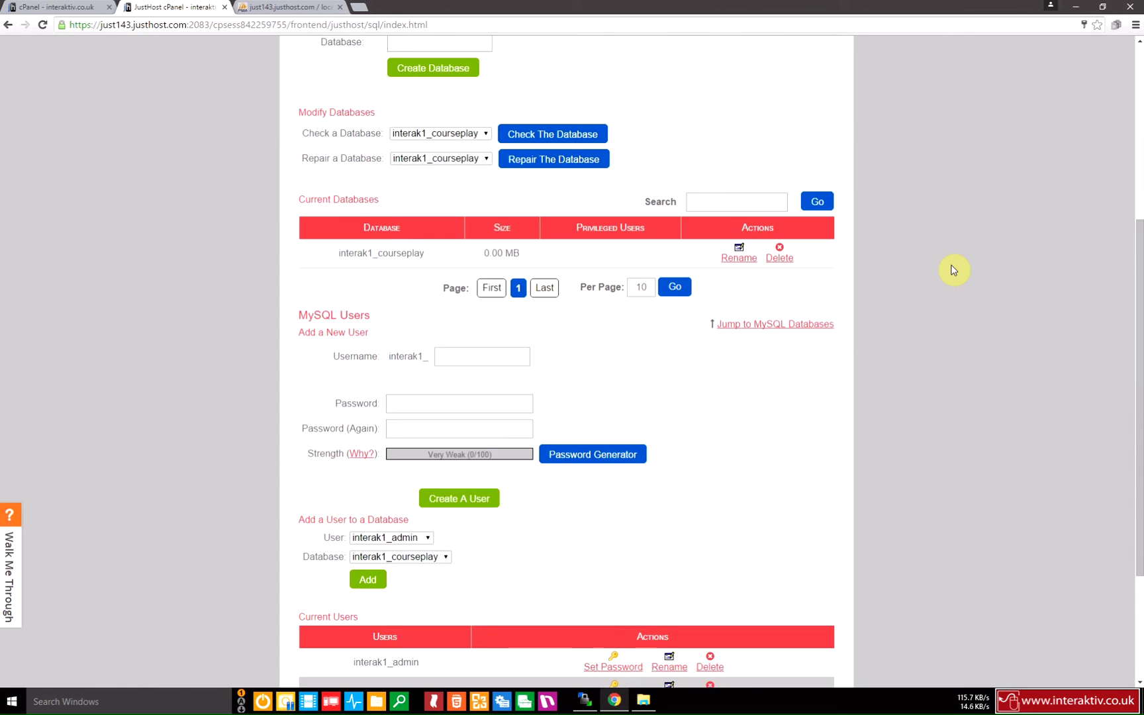
{"action": "scroll", "coordinate": [954, 269], "scroll_direction": "down", "scroll_amount": 3}
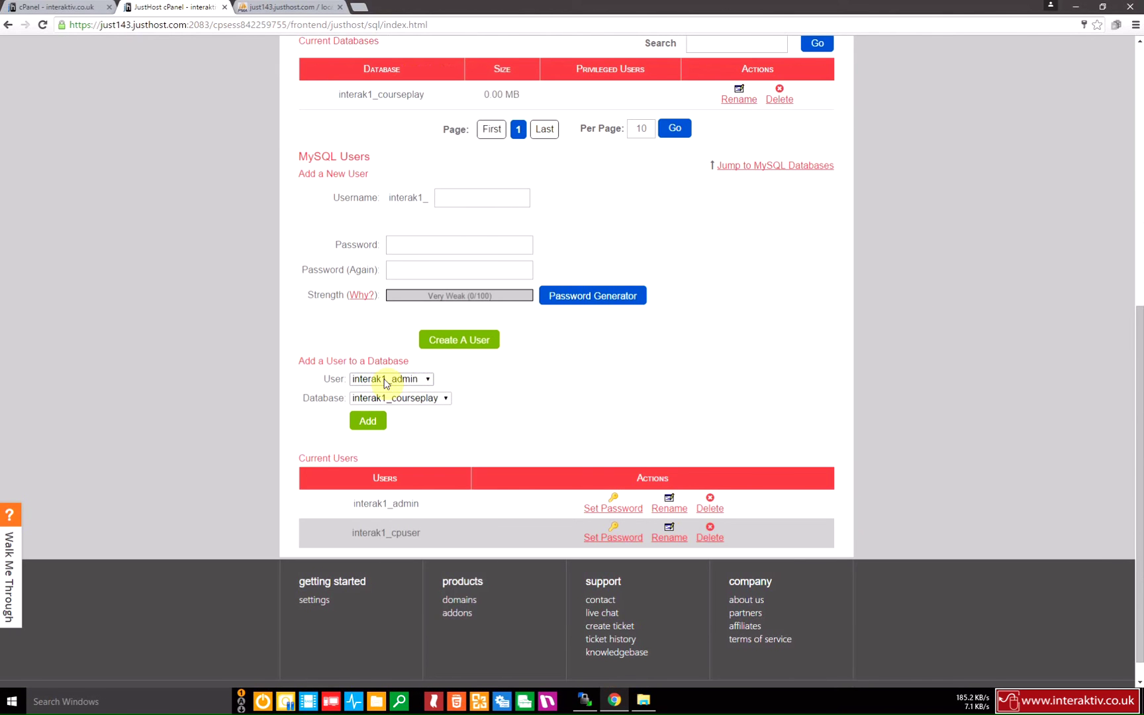
{"action": "left_click", "coordinate": [429, 380]}
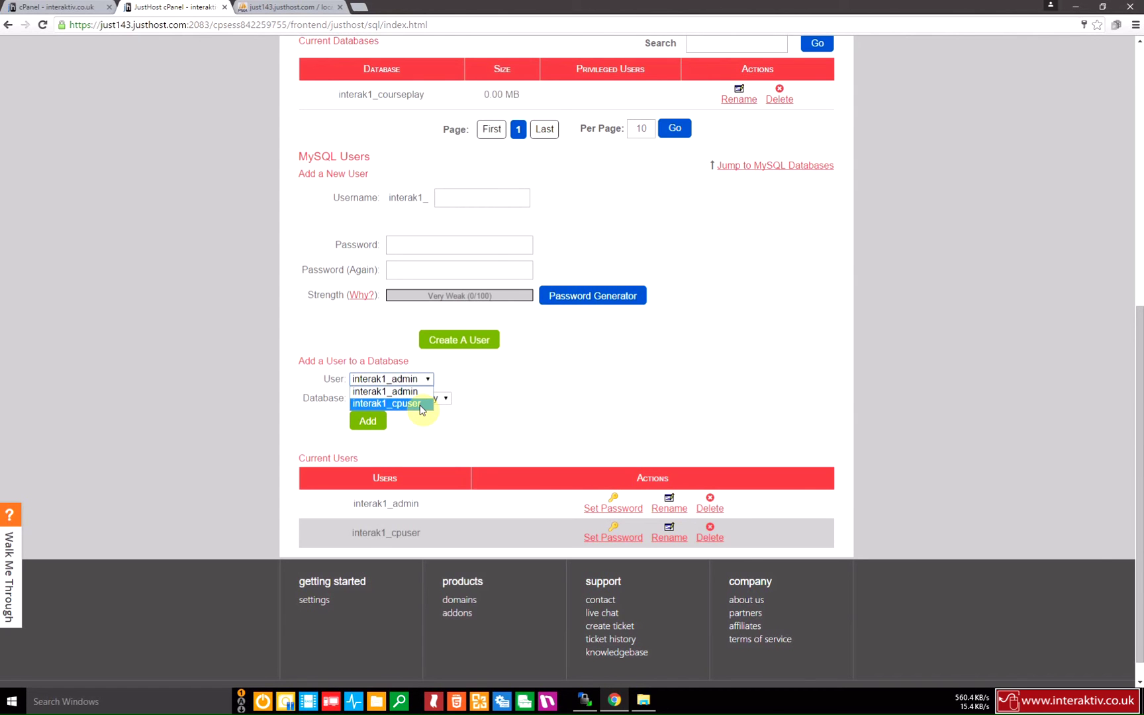
{"action": "left_click", "coordinate": [420, 404]}
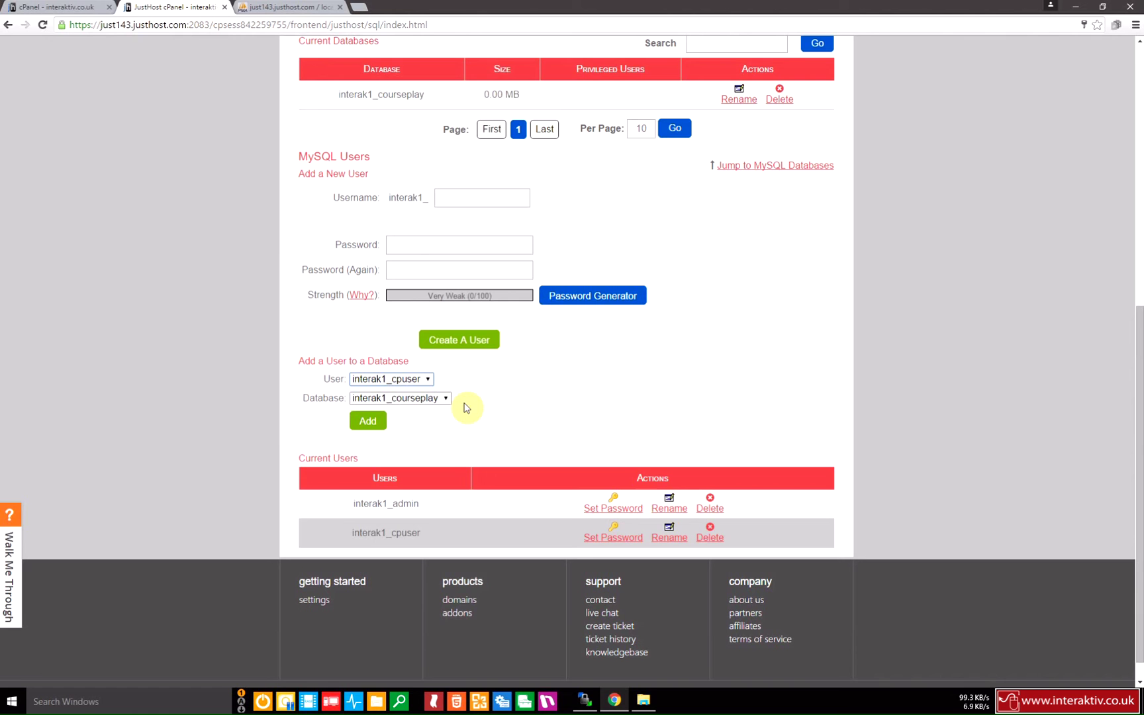
{"action": "left_click", "coordinate": [371, 422]}
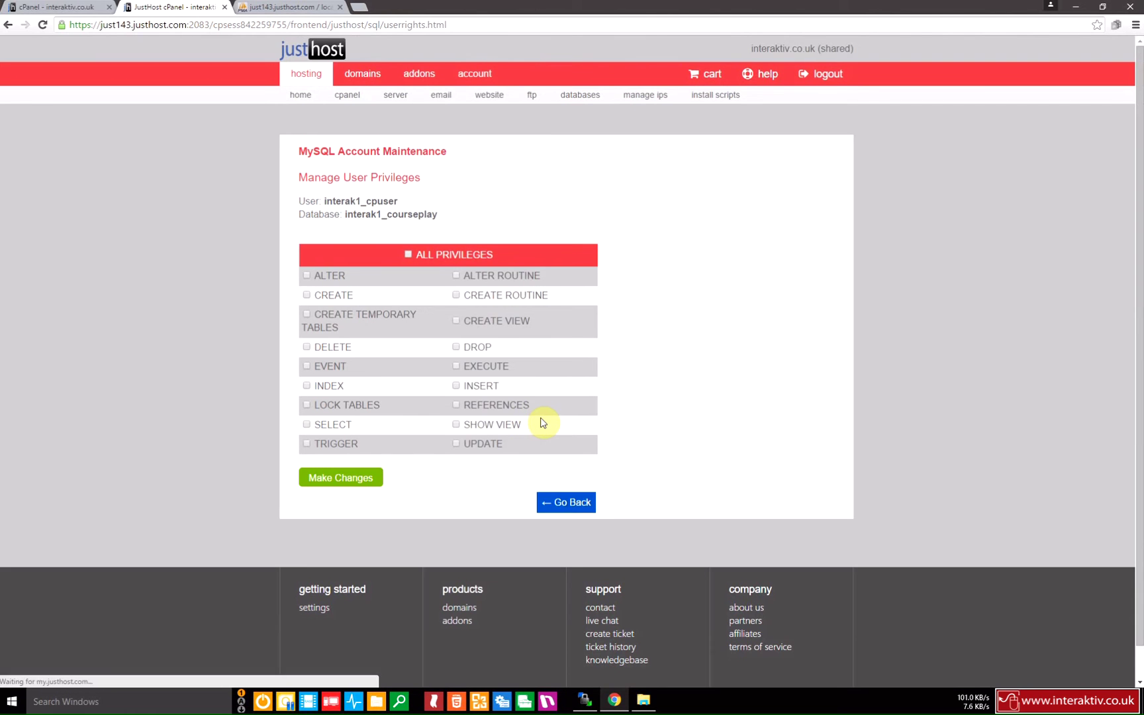
Grant interak1_cpuser ALL PRIVILEGES on interak1_courseplay and save the changes.
{"action": "left_click", "coordinate": [409, 259]}
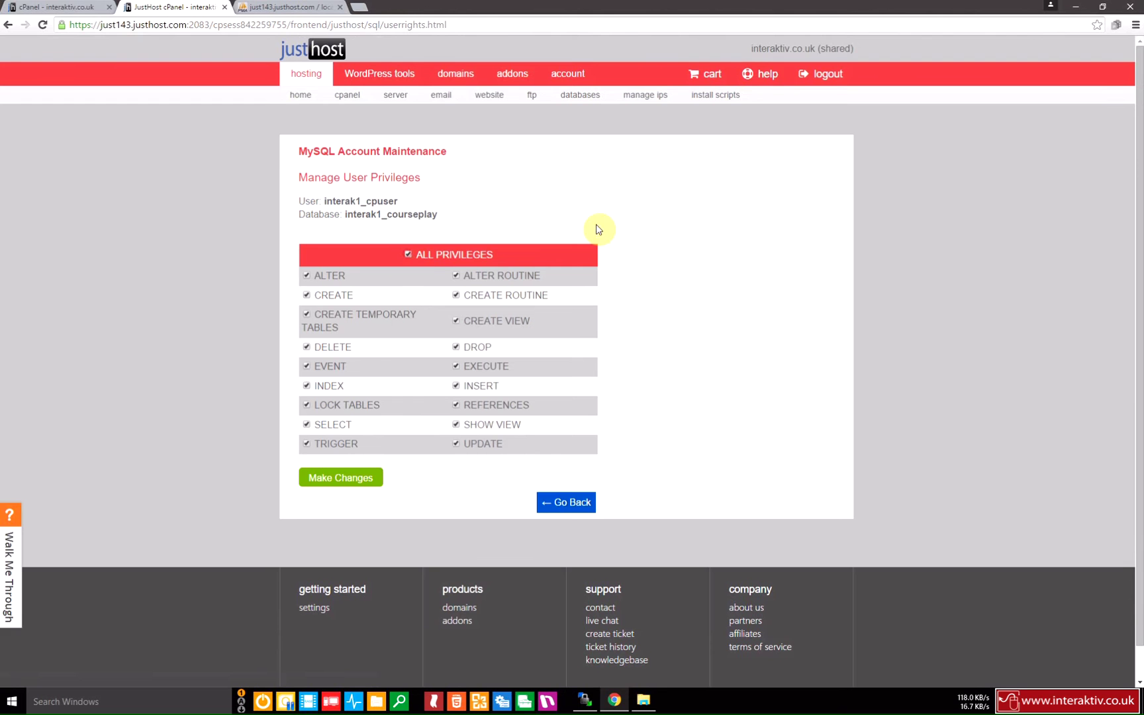
{"action": "left_click", "coordinate": [361, 484]}
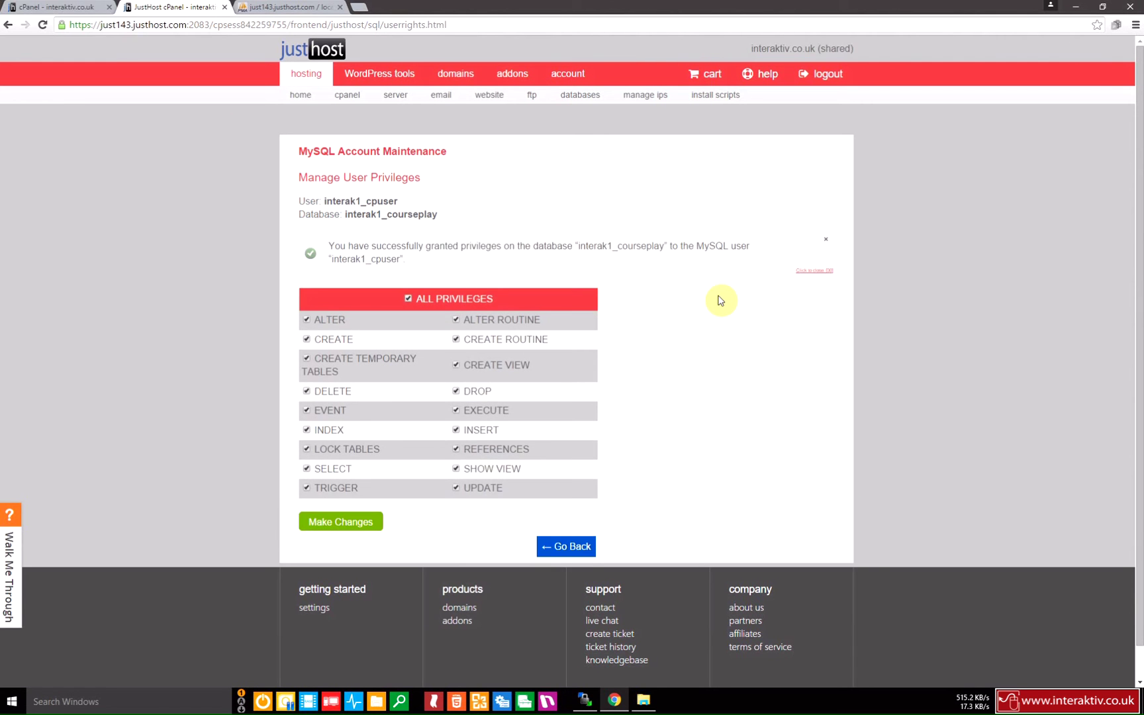
{"action": "left_click", "coordinate": [567, 546]}
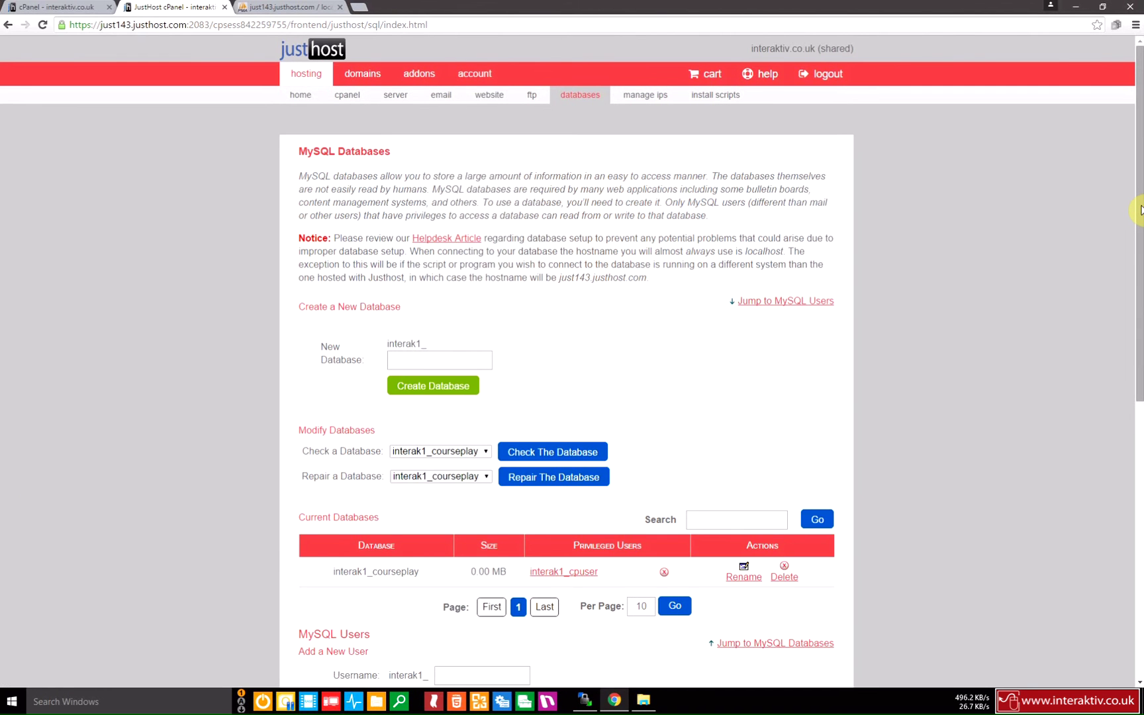
Switch to the cPanel home tab and scroll to Database Tools with phpMyAdmin.
{"action": "scroll", "coordinate": [1140, 210], "scroll_direction": "down", "scroll_amount": 1}
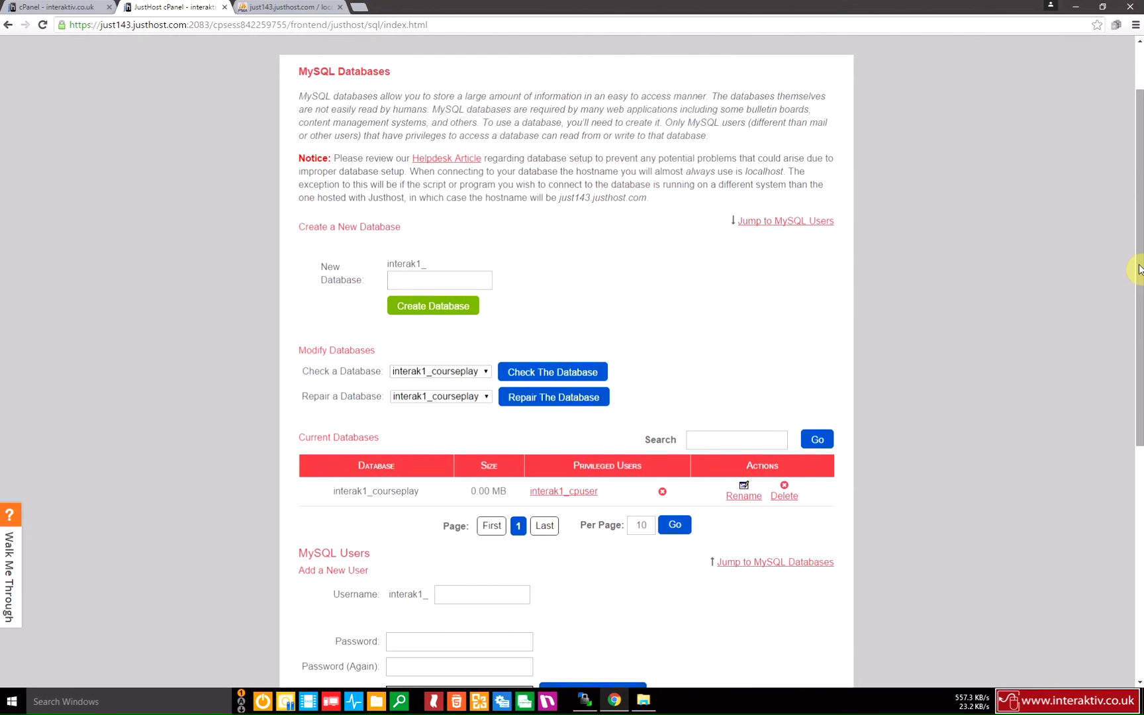
{"action": "left_click_drag", "start_coordinate": [1138, 267], "coordinate": [1139, 388]}
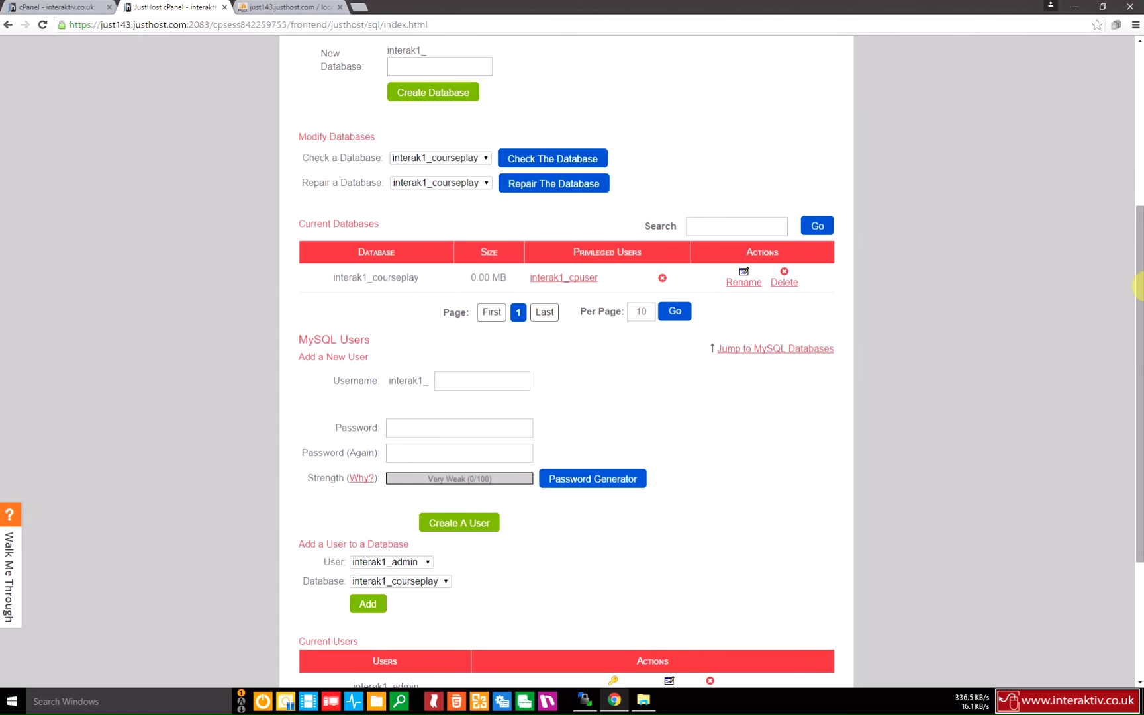
{"action": "scroll", "coordinate": [1138, 290], "scroll_direction": "up", "scroll_amount": 2}
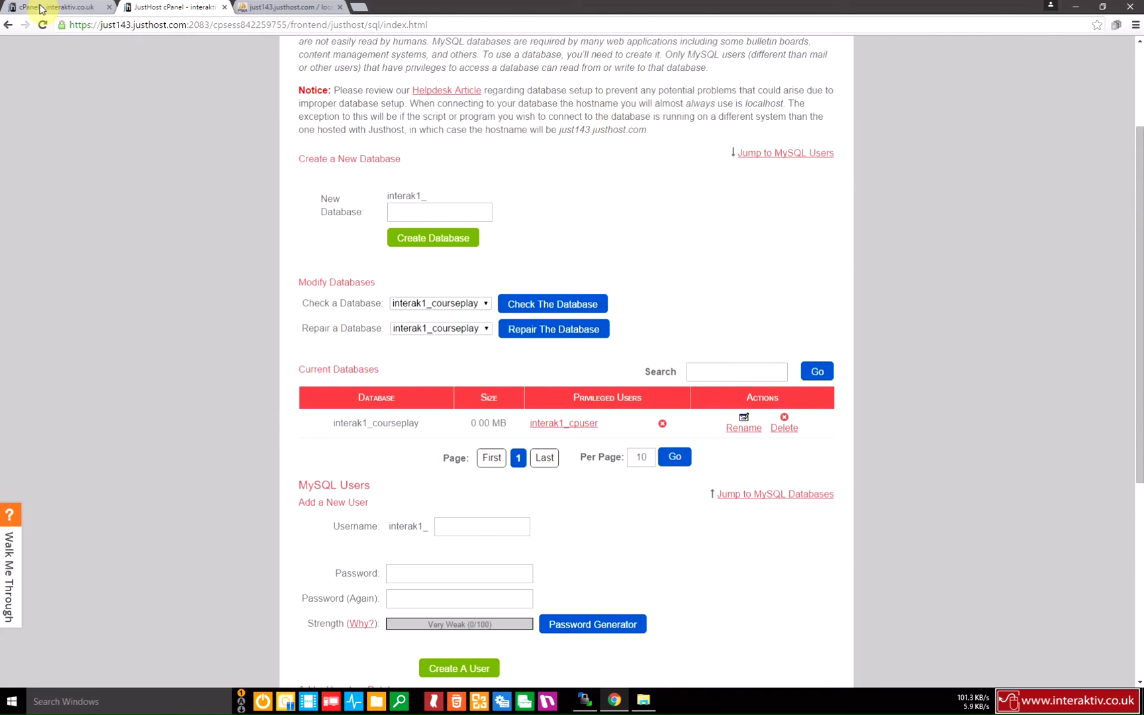
{"action": "left_click", "coordinate": [43, 8]}
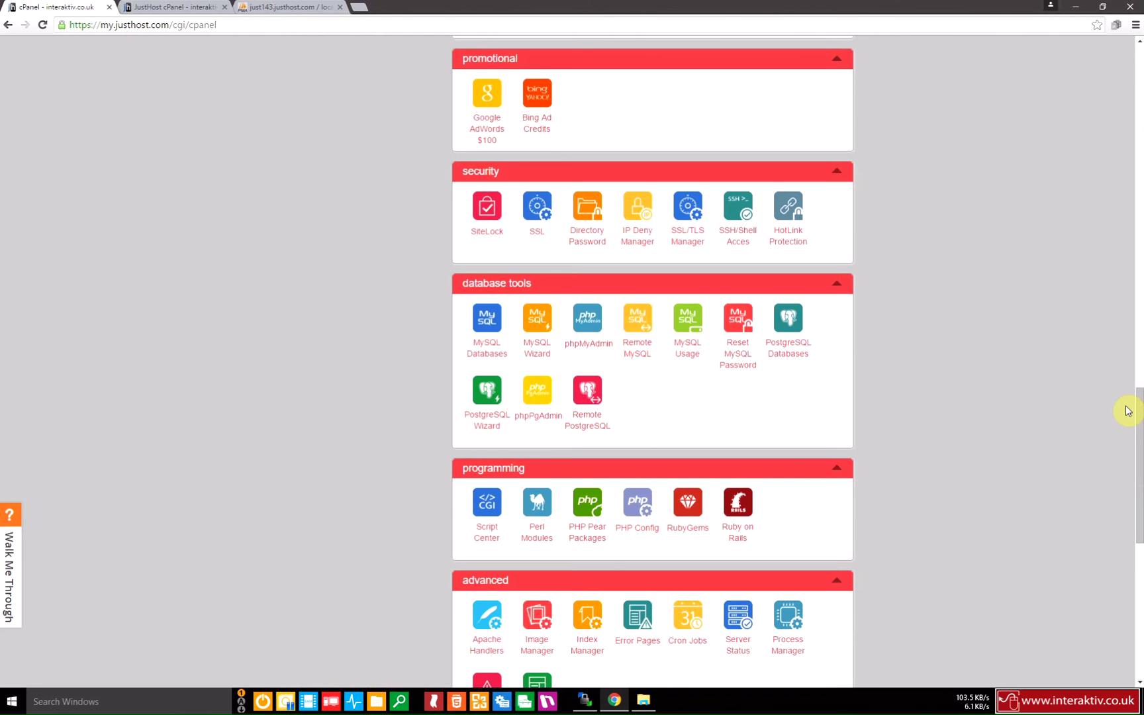
{"action": "left_click_drag", "start_coordinate": [1139, 422], "coordinate": [1134, 439]}
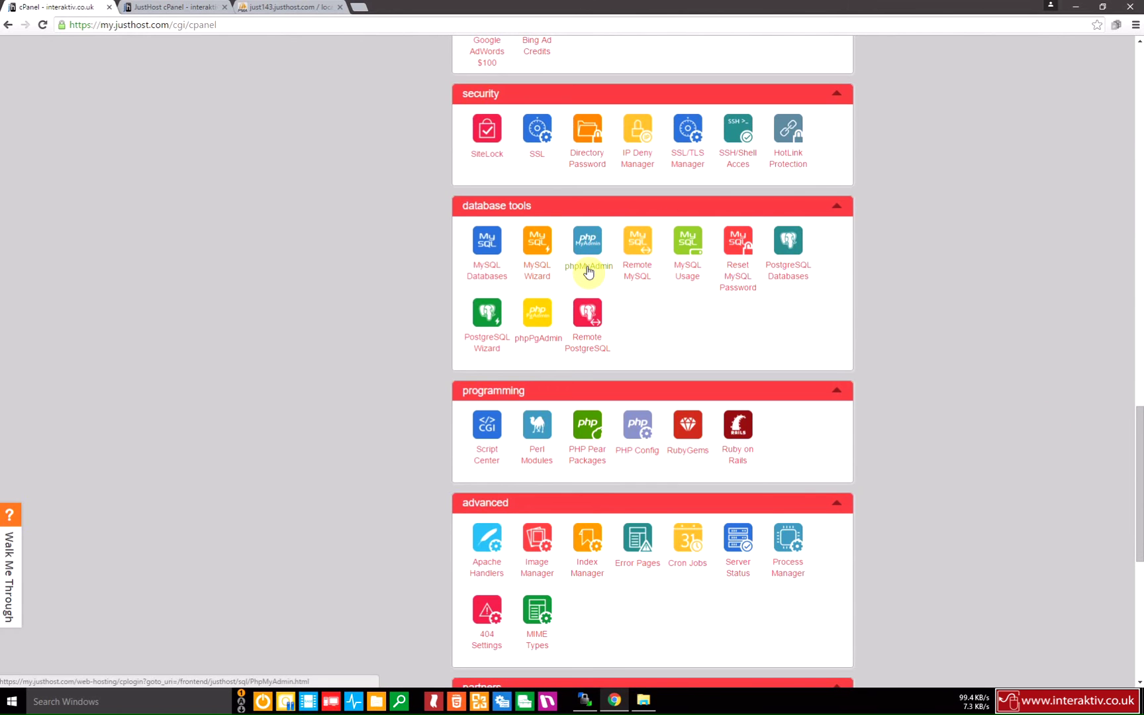
After failed reloads, reopen phpMyAdmin in a new tab listing interak1_courseplay.
{"action": "left_click", "coordinate": [587, 268]}
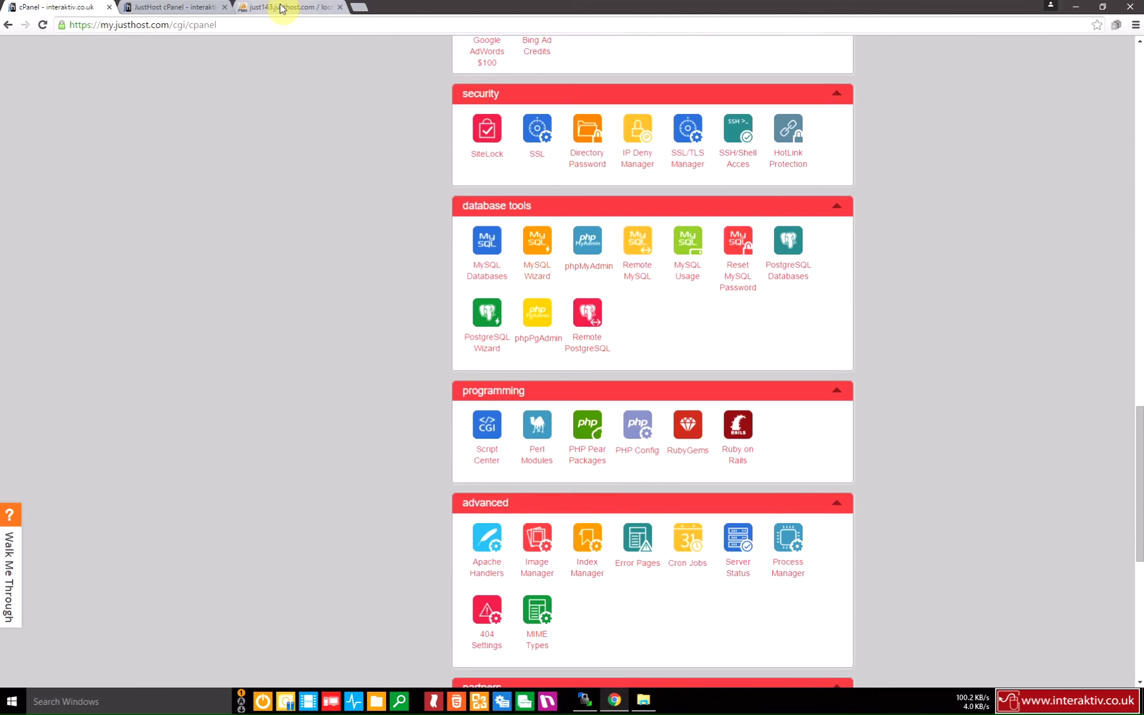
{"action": "left_click", "coordinate": [280, 8]}
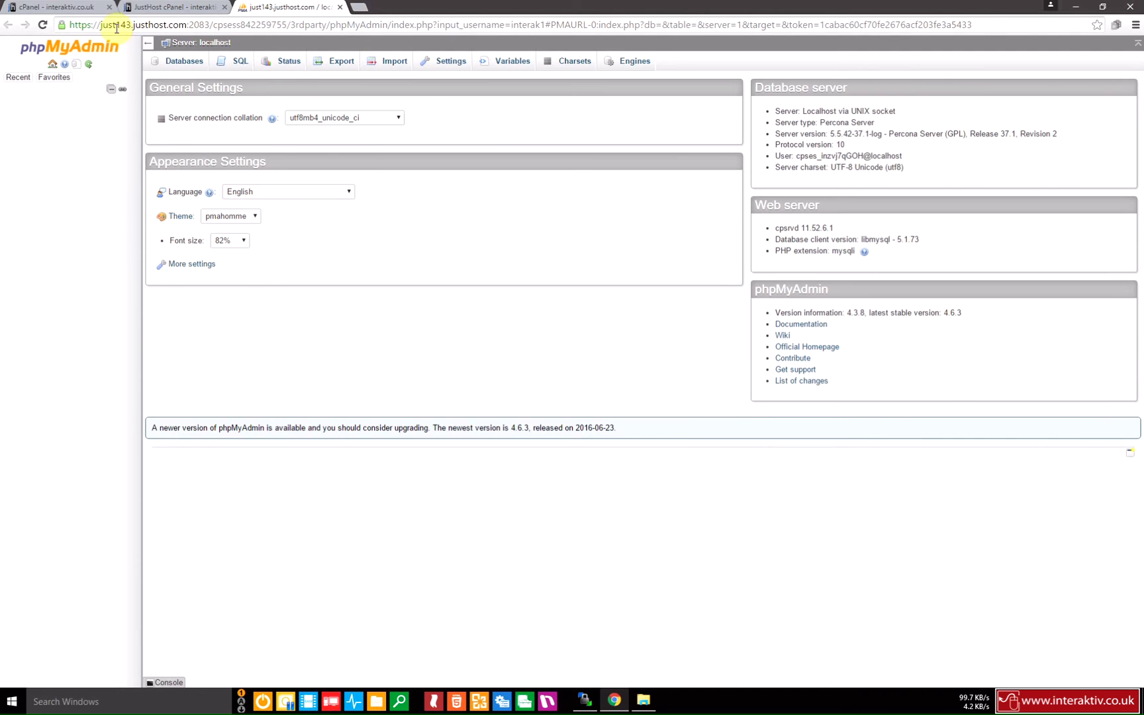
{"action": "left_click", "coordinate": [44, 25]}
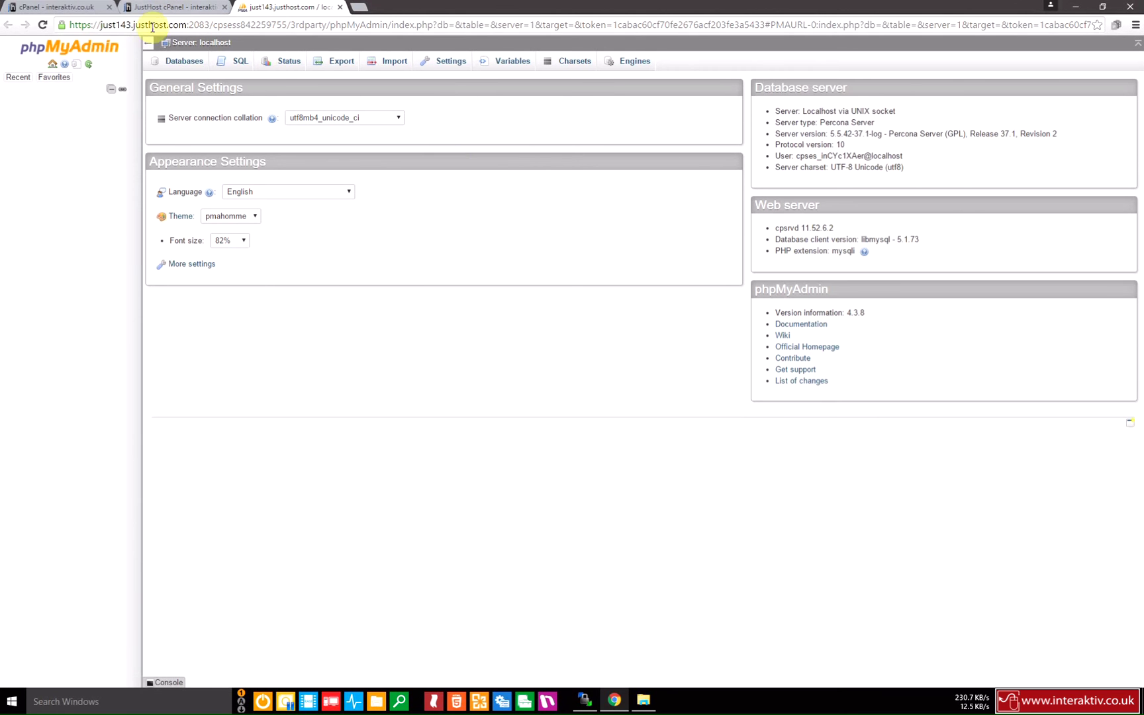
{"action": "left_click", "coordinate": [41, 26]}
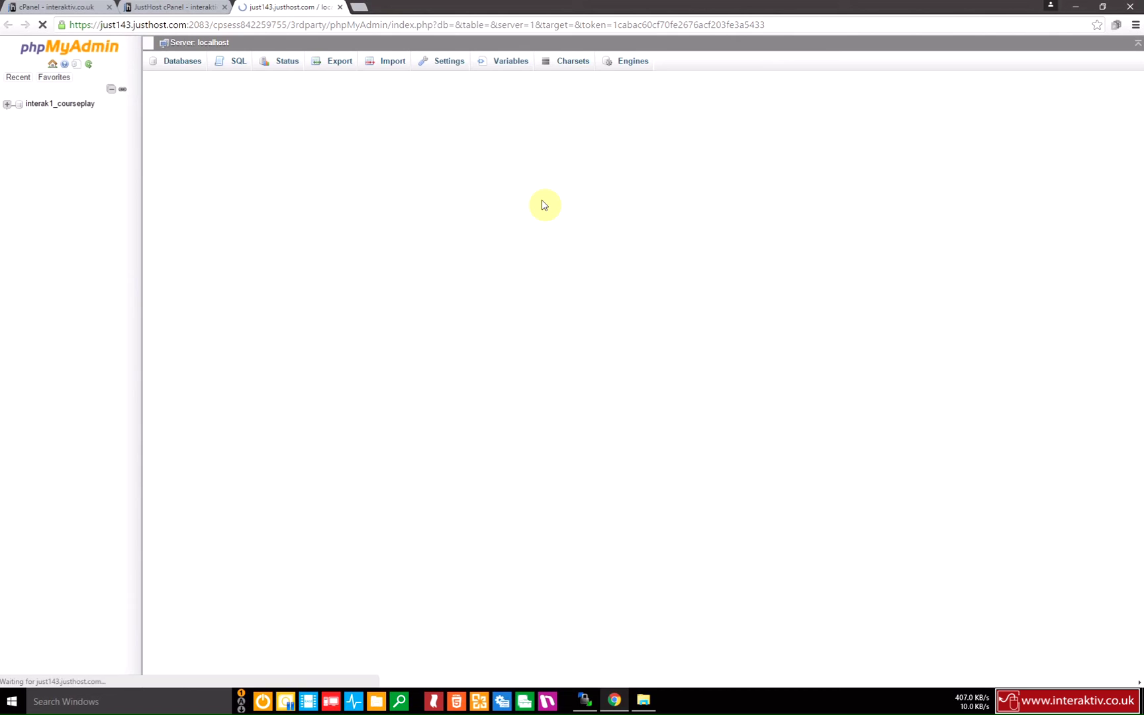
{"action": "left_click", "coordinate": [340, 6]}
{"action": "left_click", "coordinate": [73, 6]}
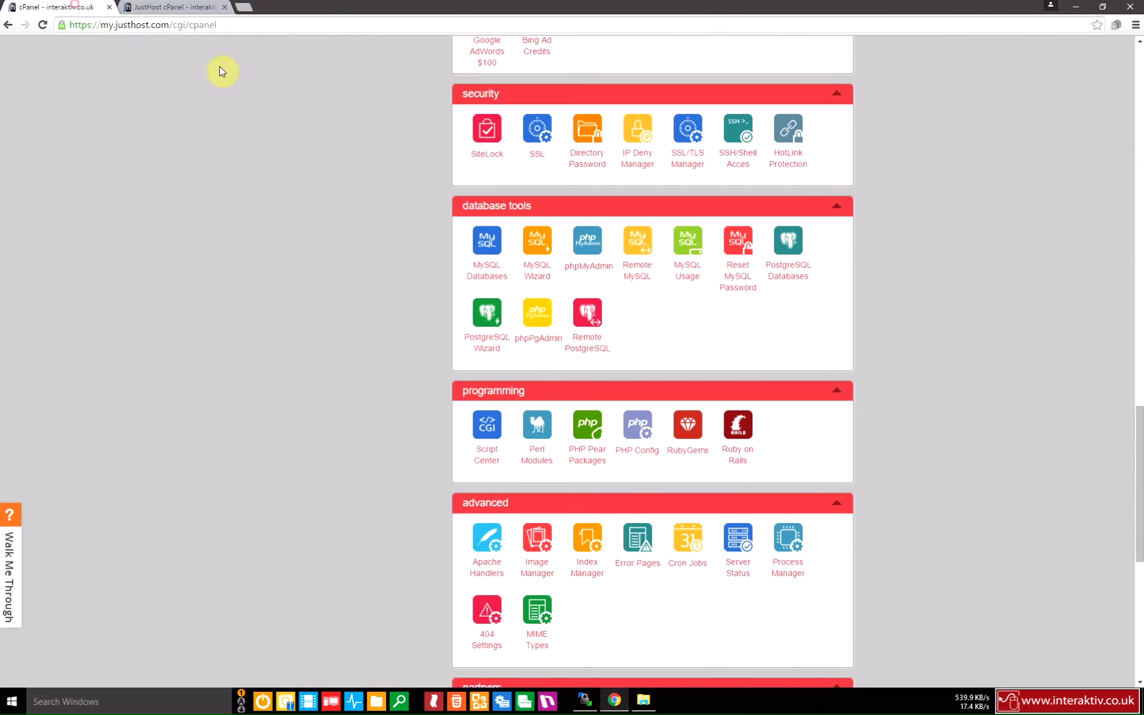
{"action": "right_click", "coordinate": [584, 271]}
{"action": "left_click", "coordinate": [608, 278]}
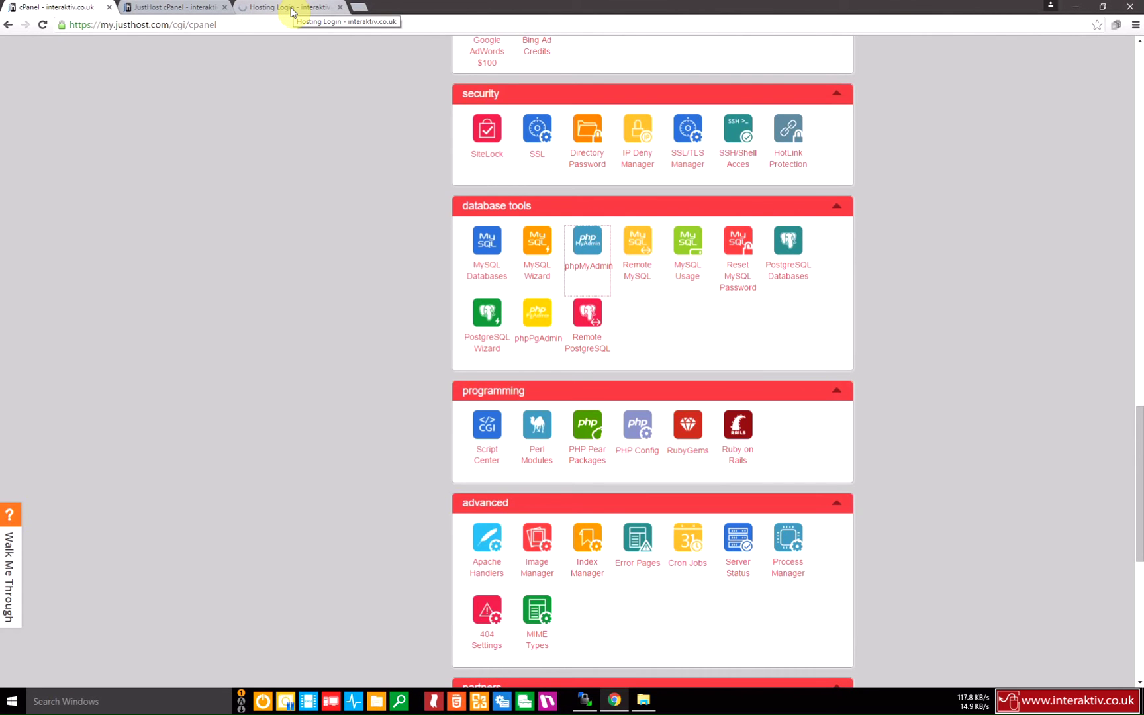
{"action": "left_click", "coordinate": [291, 12]}
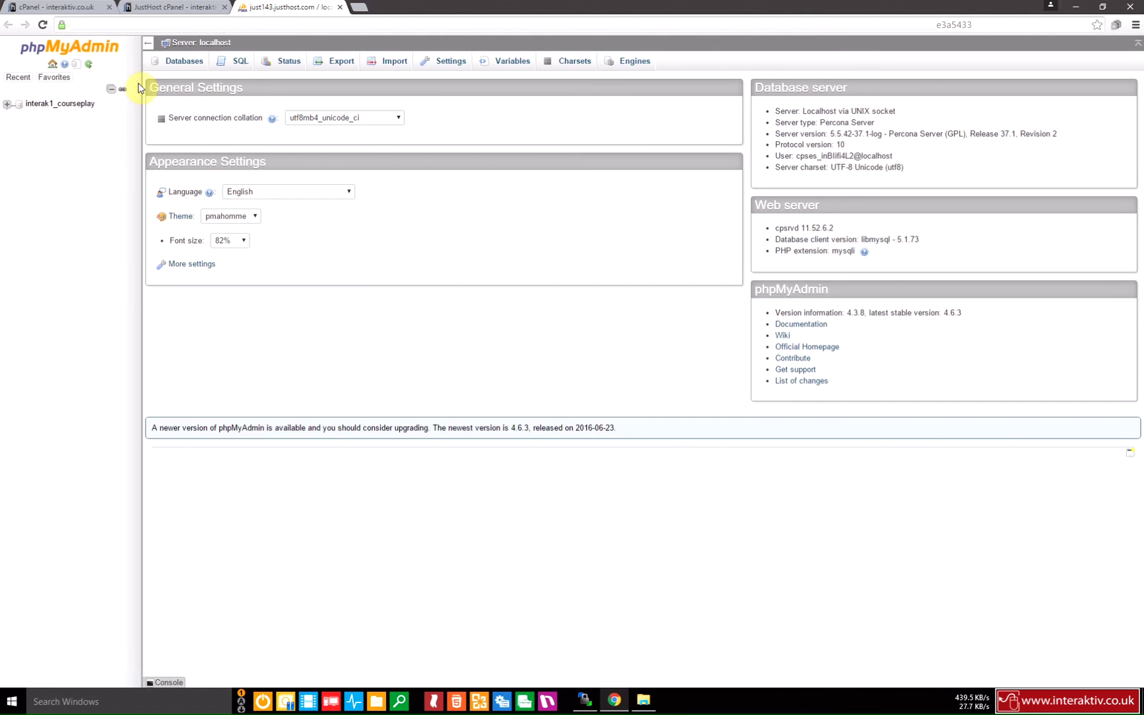
Import interak1_courseplay.sql.zip into interak1_courseplay and view its seven tables in Structure.
{"action": "left_click", "coordinate": [78, 105]}
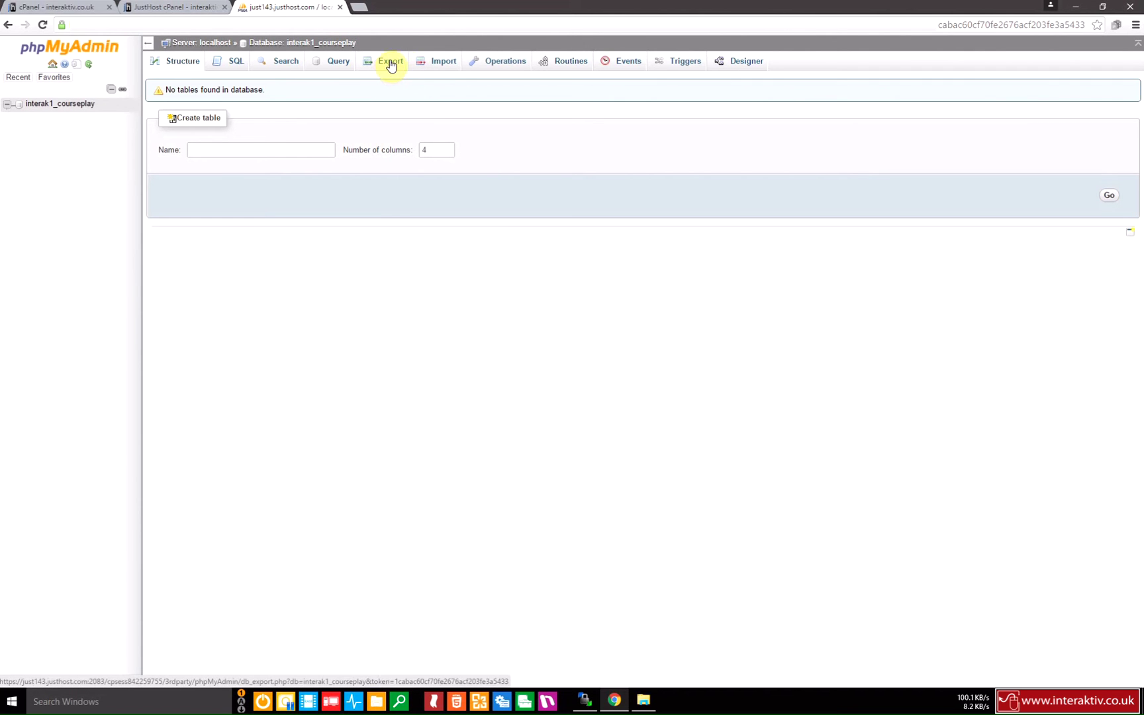
{"action": "left_click", "coordinate": [438, 66]}
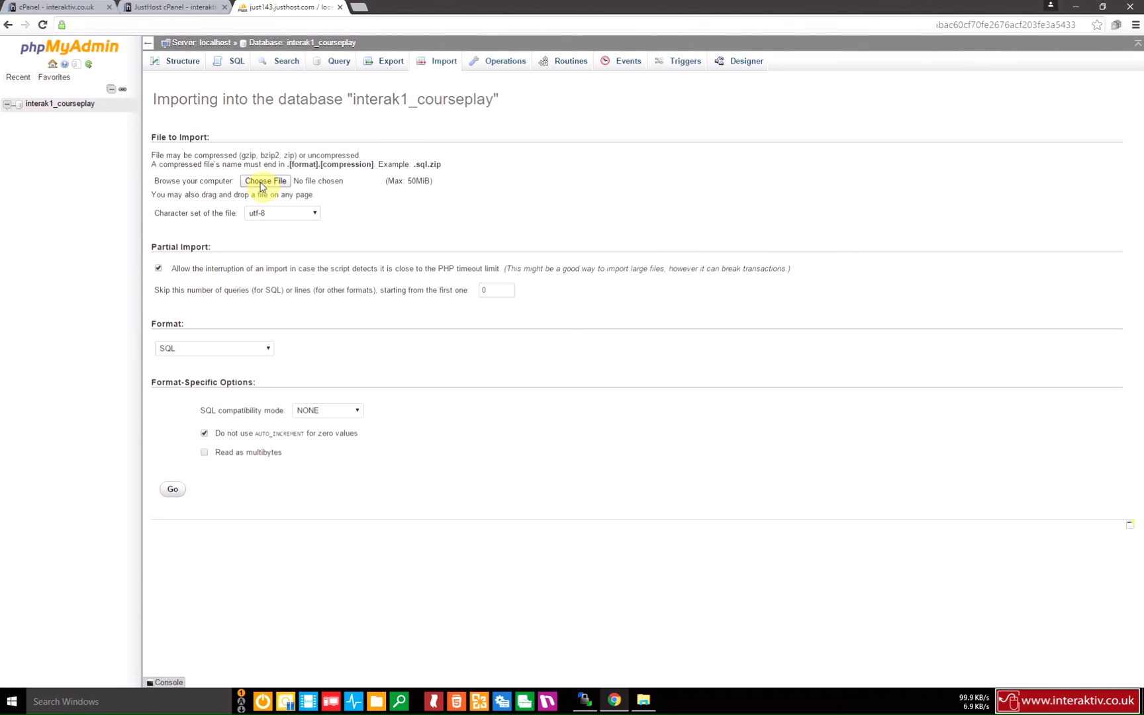
{"action": "left_click", "coordinate": [264, 182]}
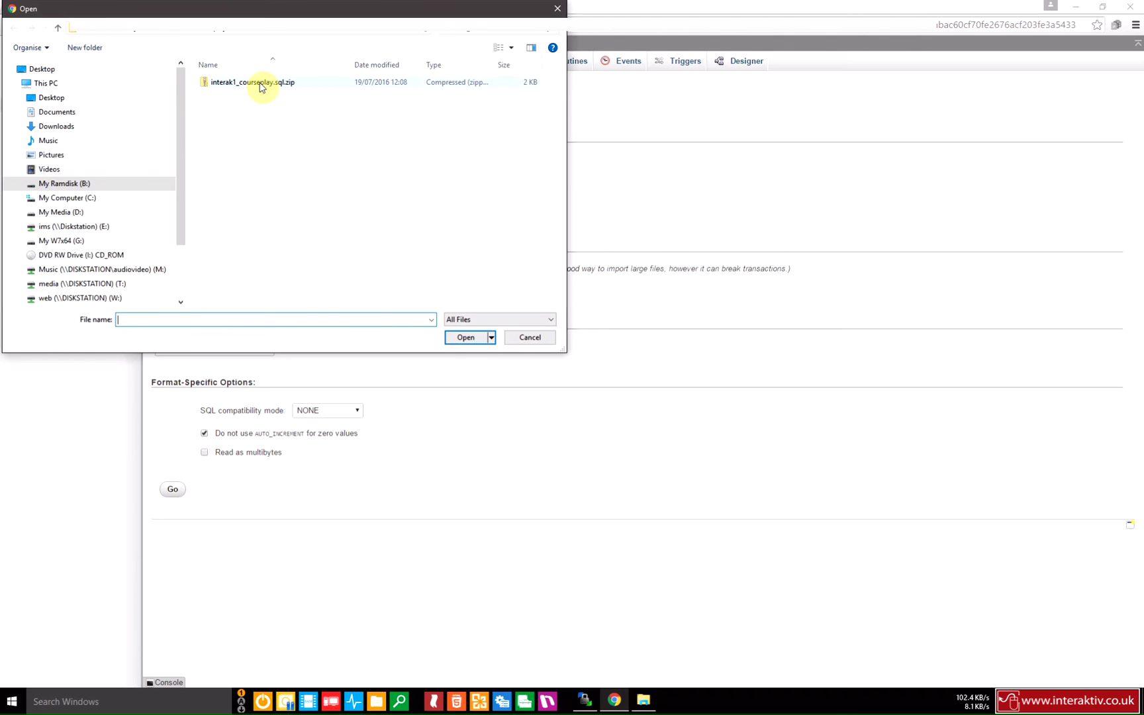
{"action": "left_click", "coordinate": [258, 88]}
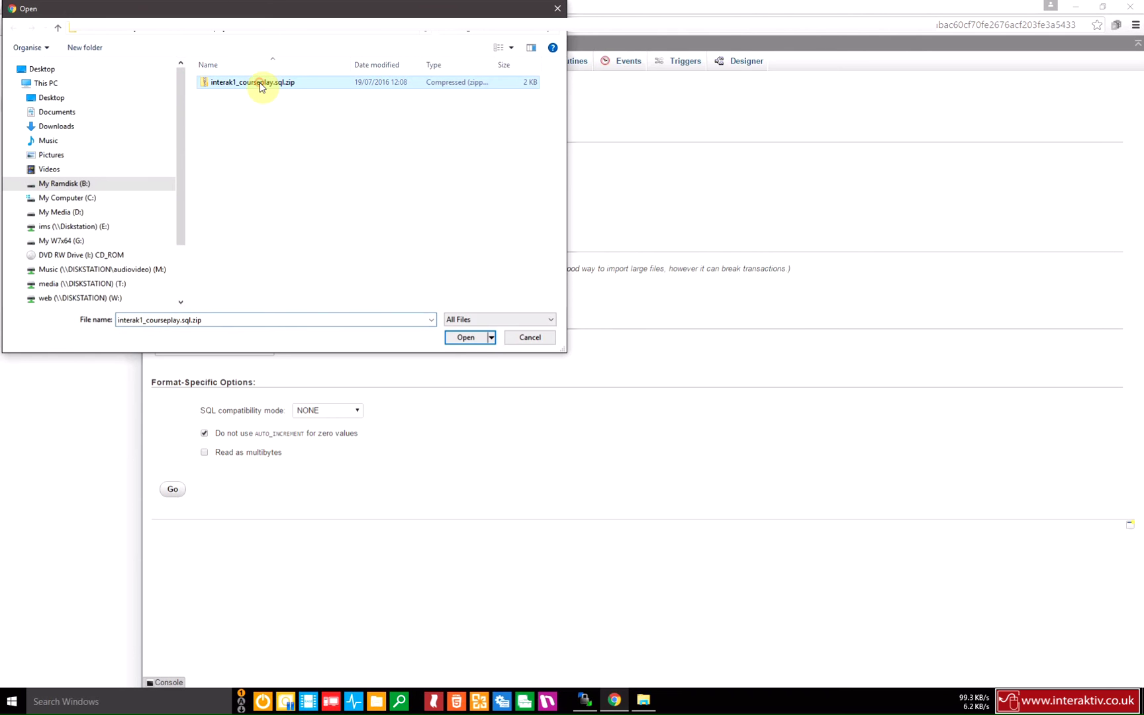
{"action": "left_click", "coordinate": [468, 338]}
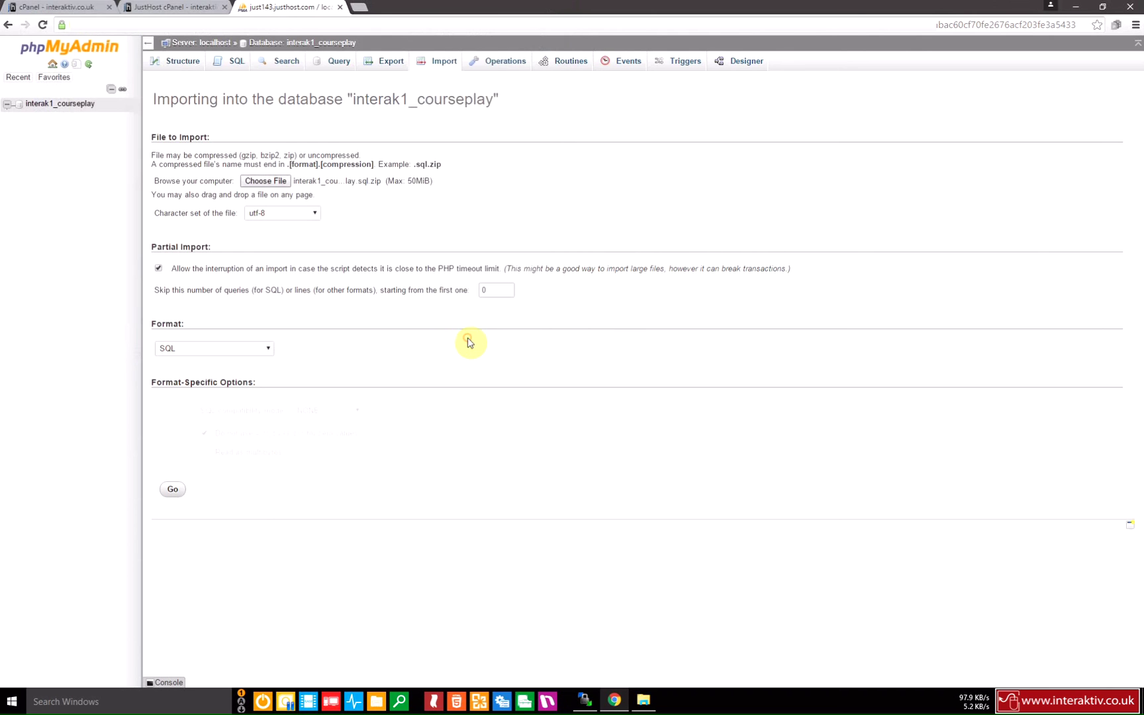
{"action": "left_click", "coordinate": [174, 489]}
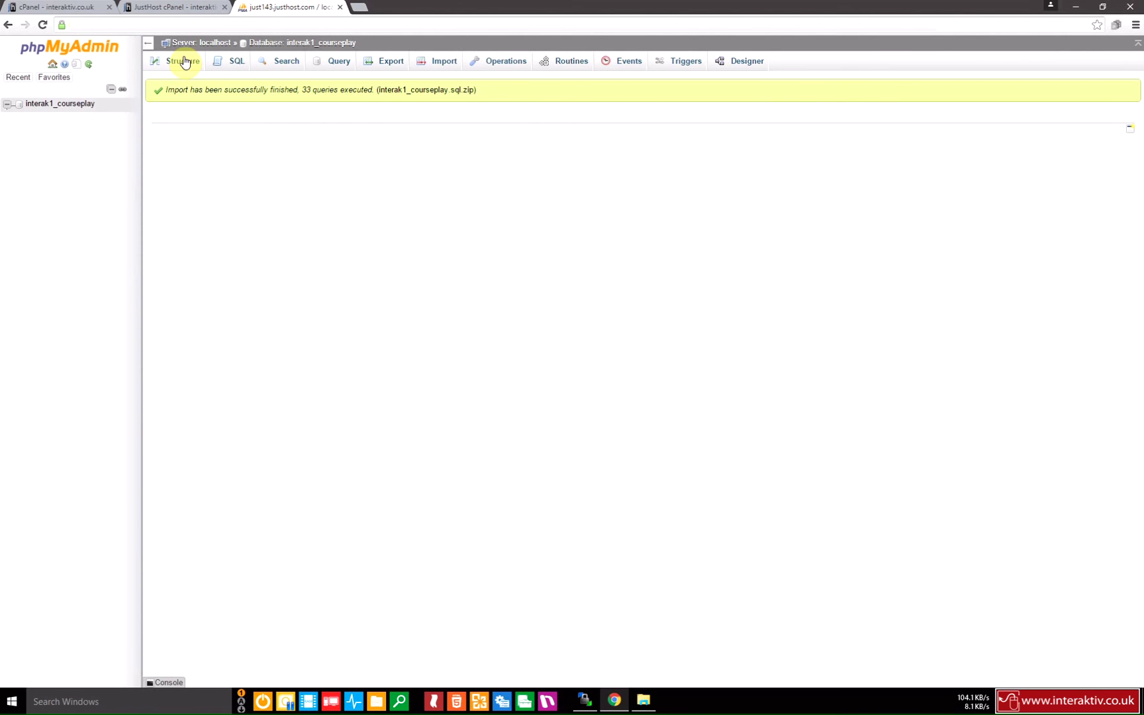
{"action": "left_click", "coordinate": [183, 62]}
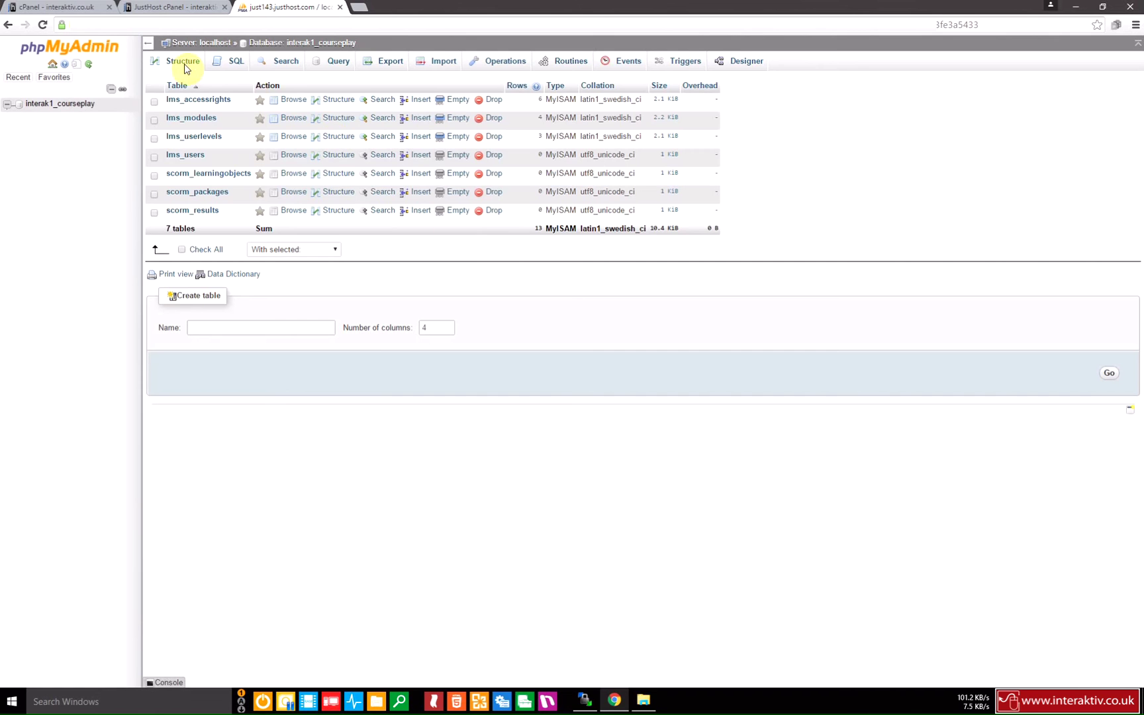
Browse the lms_accessrights, lms_modules and lms_userlevels tables, then return to the _database folder window.
{"action": "left_click", "coordinate": [224, 100]}
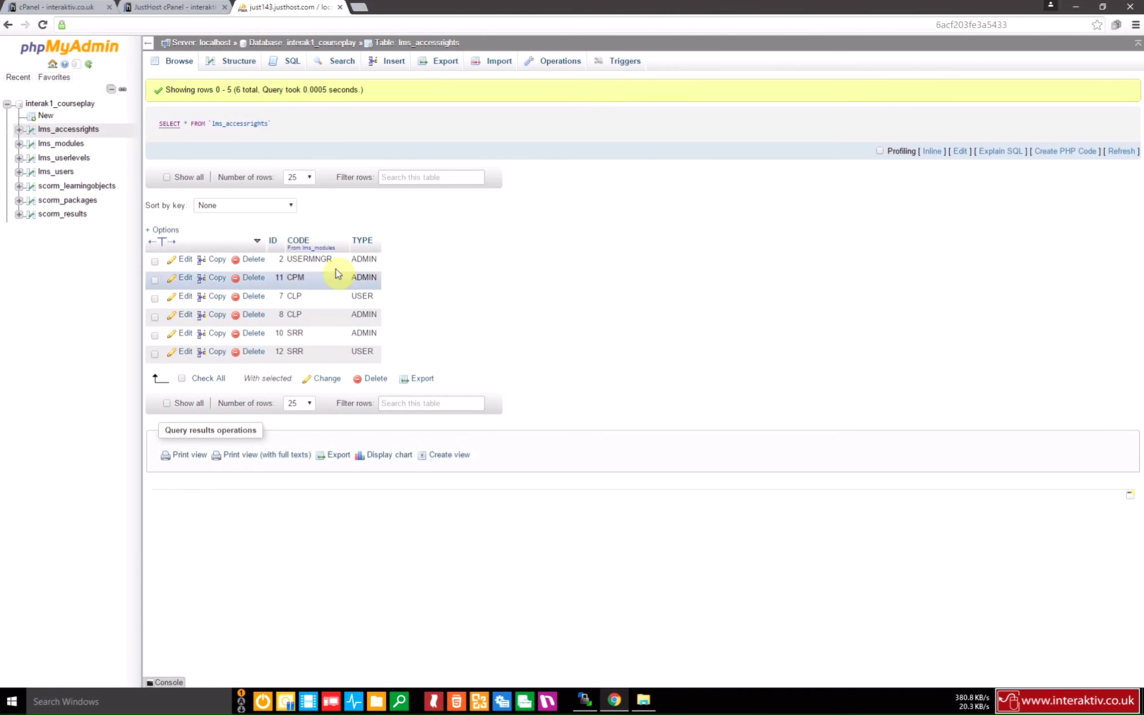
{"action": "left_click", "coordinate": [79, 151]}
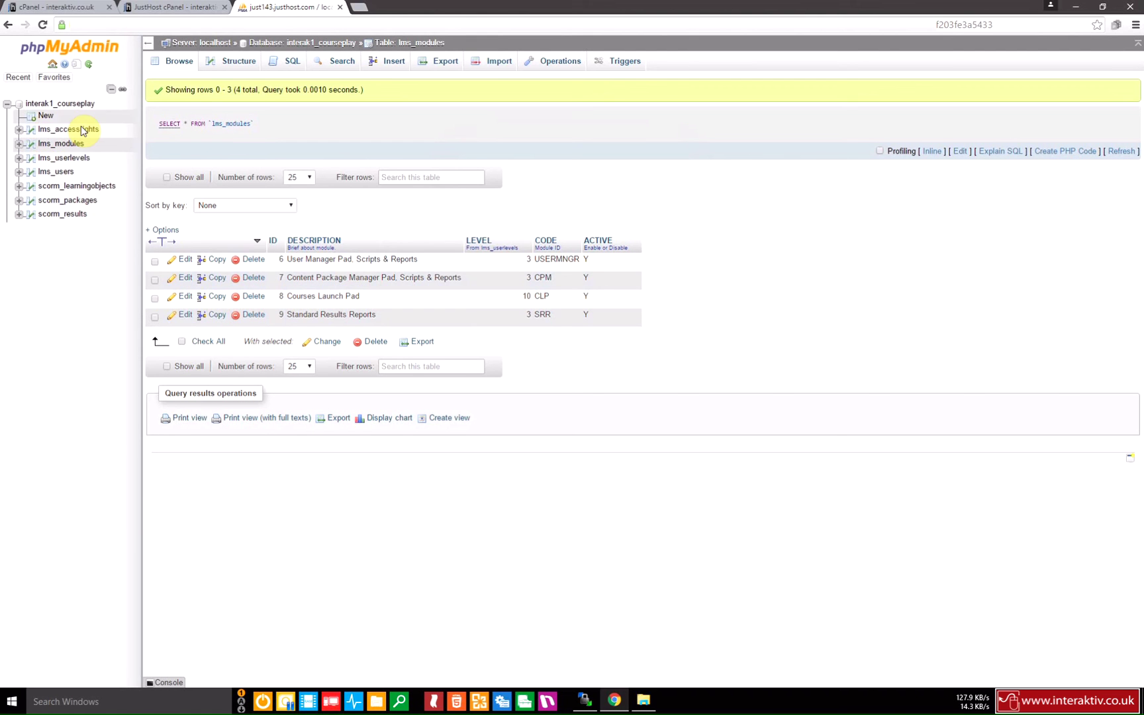
{"action": "left_click", "coordinate": [72, 158]}
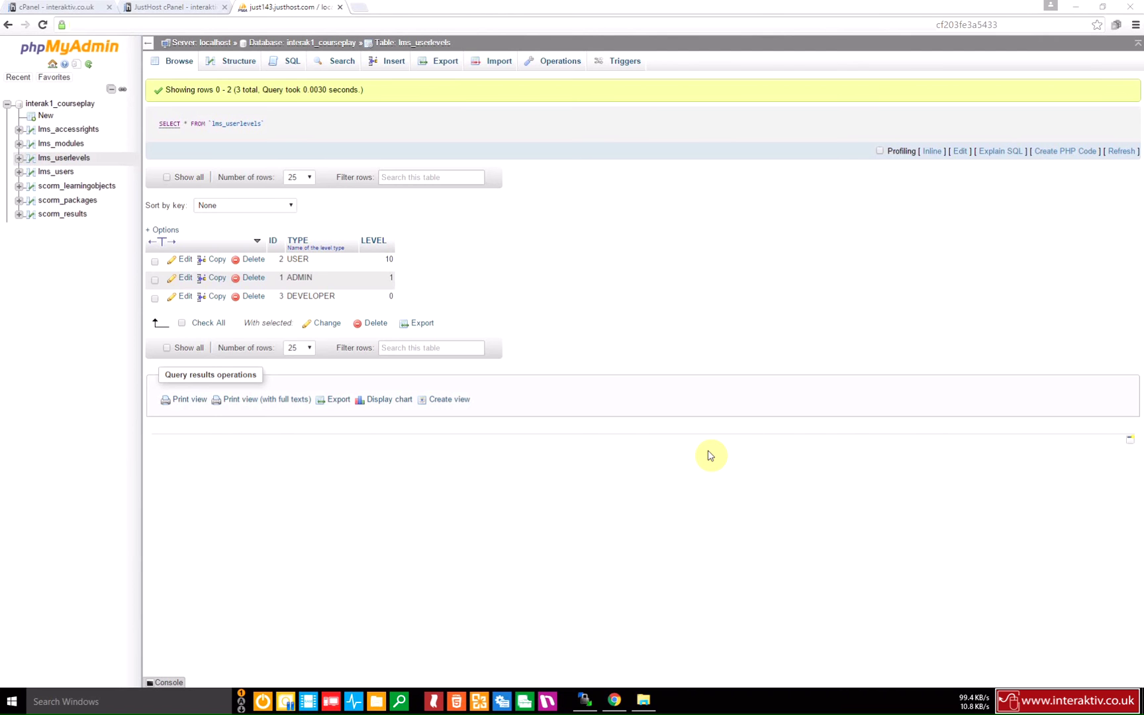
{"action": "left_click", "coordinate": [651, 703]}
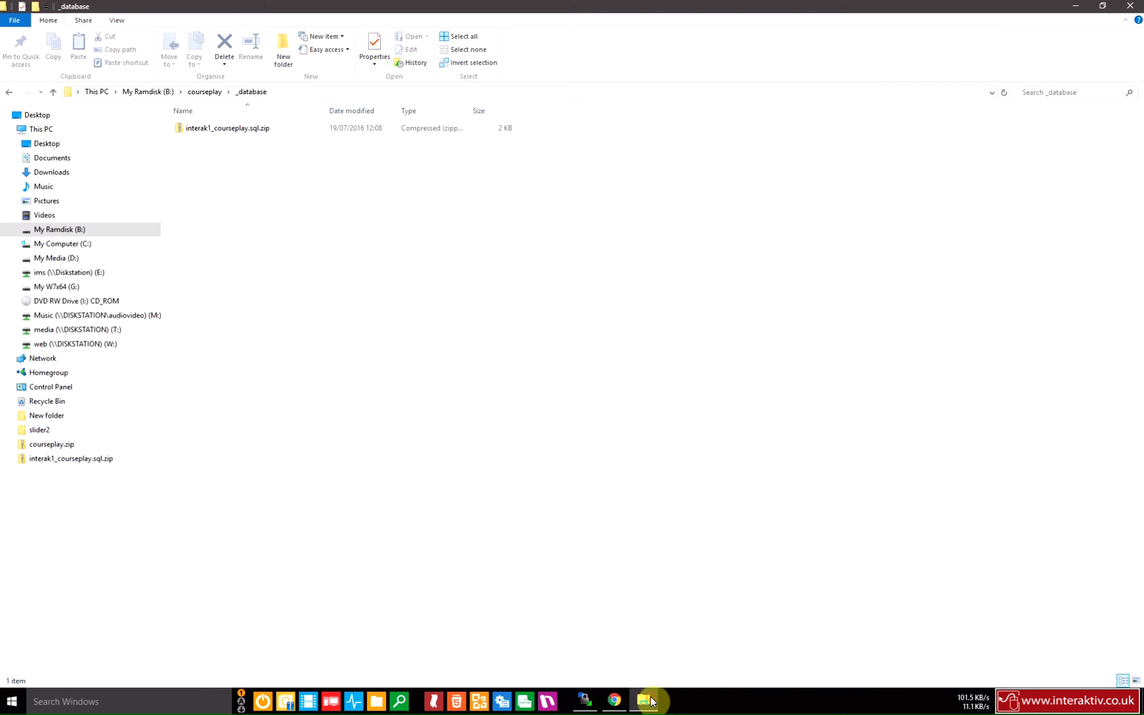
Go up to the courseplay folder and open login.php in Notepad.
{"action": "left_click", "coordinate": [204, 94]}
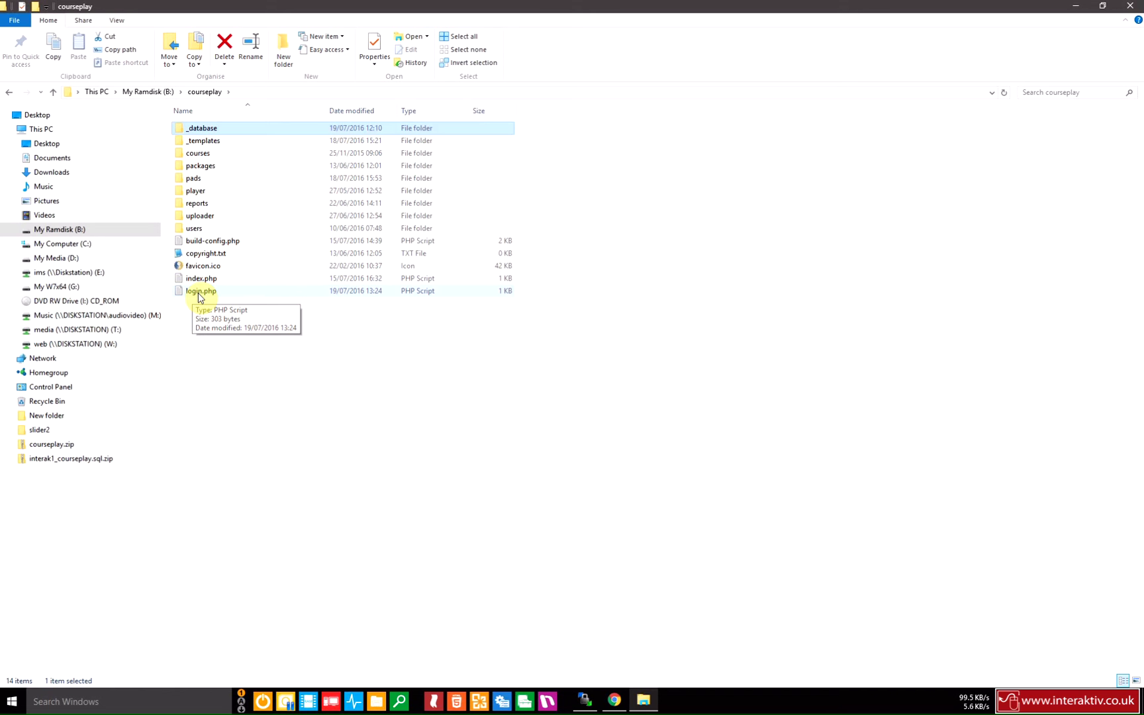
{"action": "double_click", "coordinate": [200, 292]}
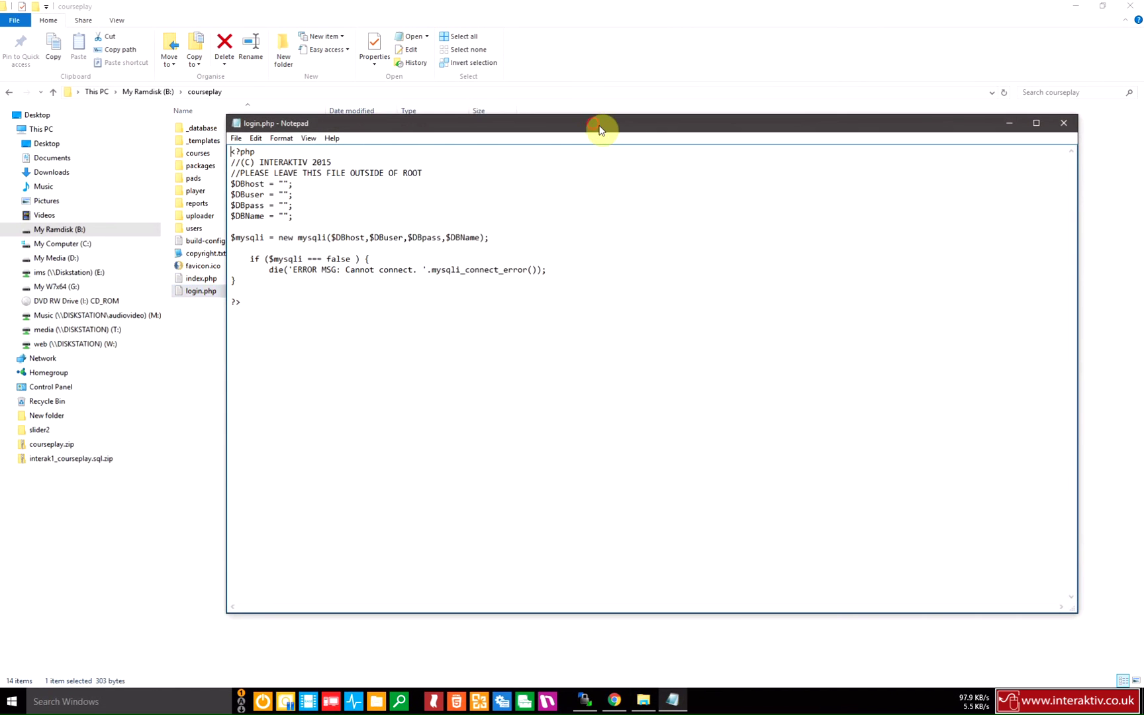
Enter DBhost localhost, the database user, the pasted password and DBName interak1_courseplay in login.php.
{"action": "left_click_drag", "start_coordinate": [599, 129], "coordinate": [678, 174]}
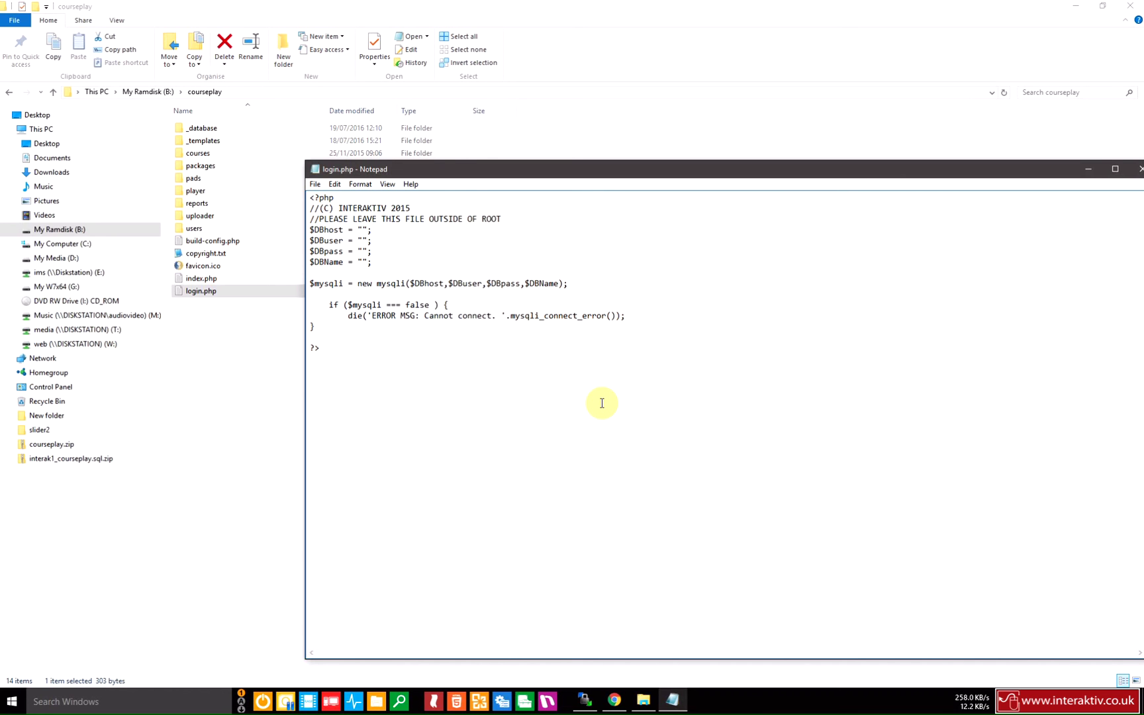
{"action": "type", "text": "loca"}
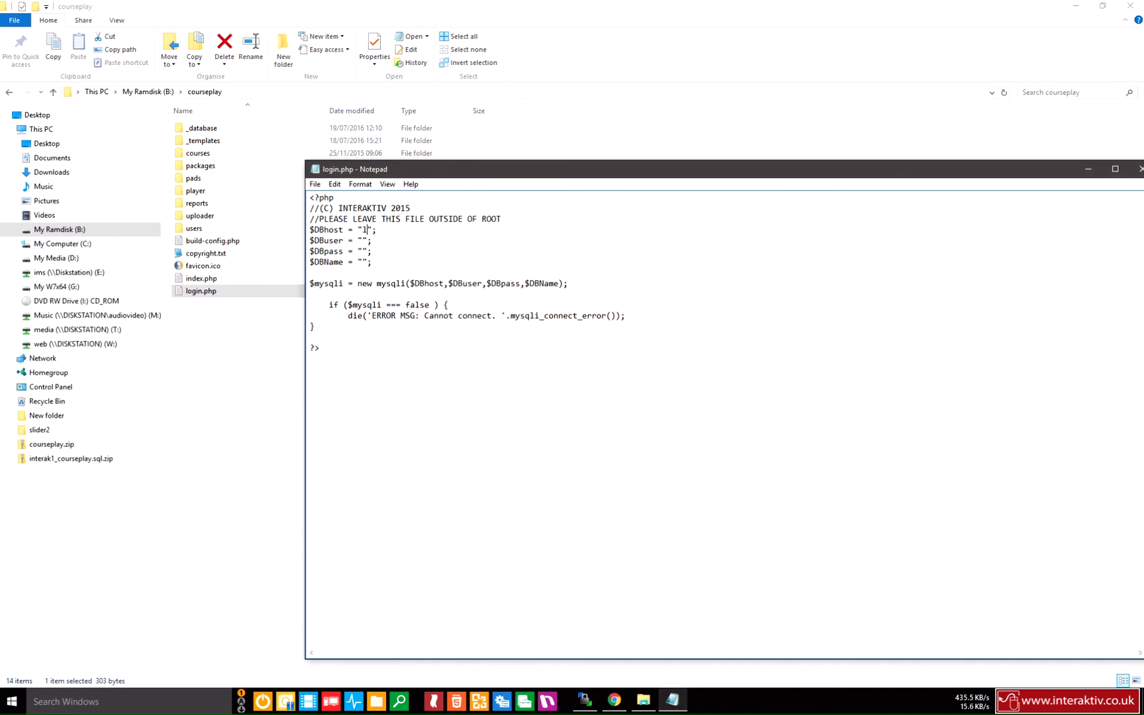
{"action": "type", "text": "lhost"}
{"action": "left_click", "coordinate": [362, 240]}
{"action": "type", "text": "interak1_cpuser"}
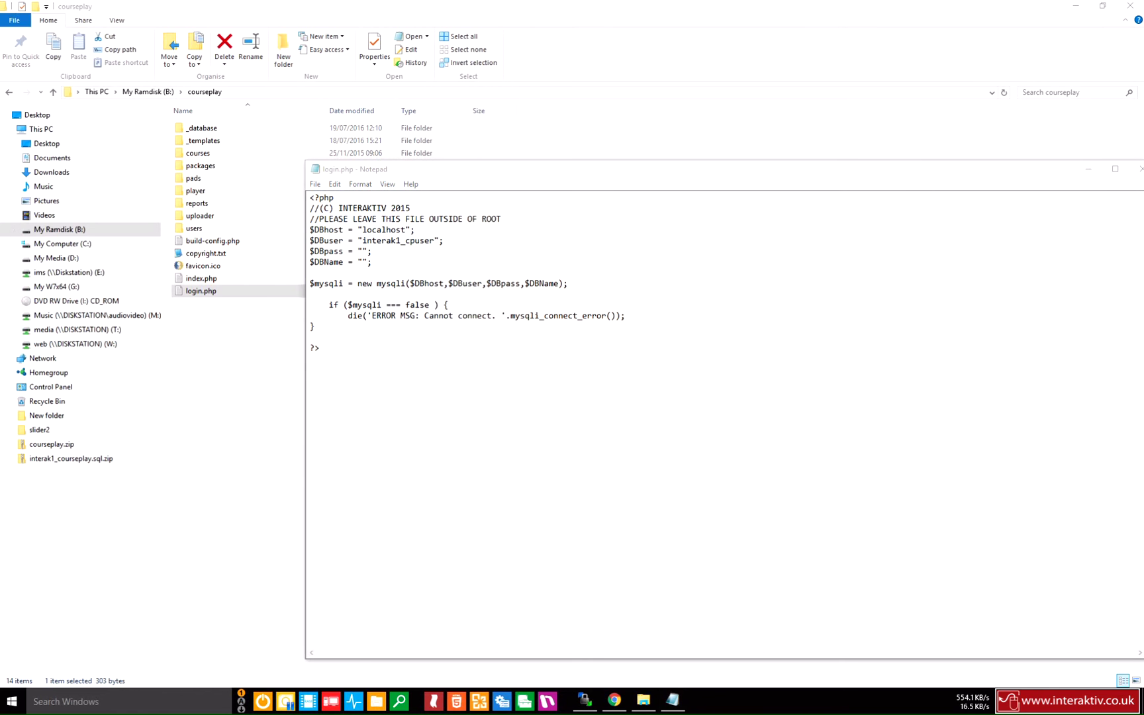
{"action": "left_click", "coordinate": [363, 251]}
{"action": "key", "text": "ctrl+v"}
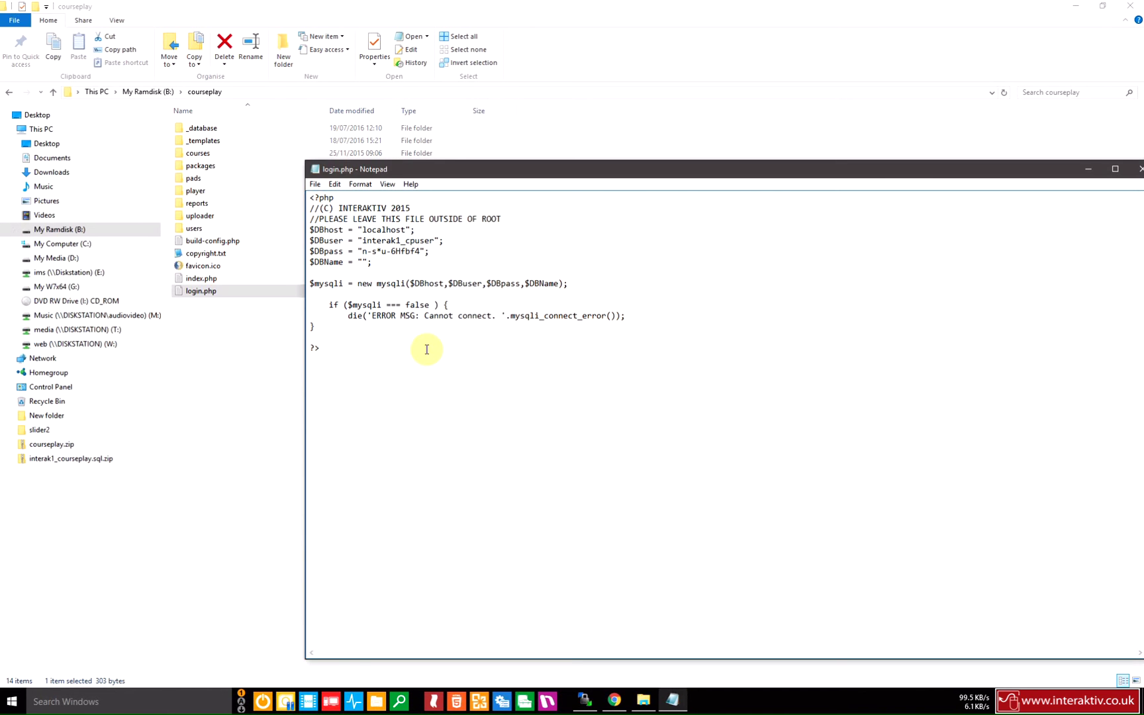
{"action": "left_click", "coordinate": [363, 261]}
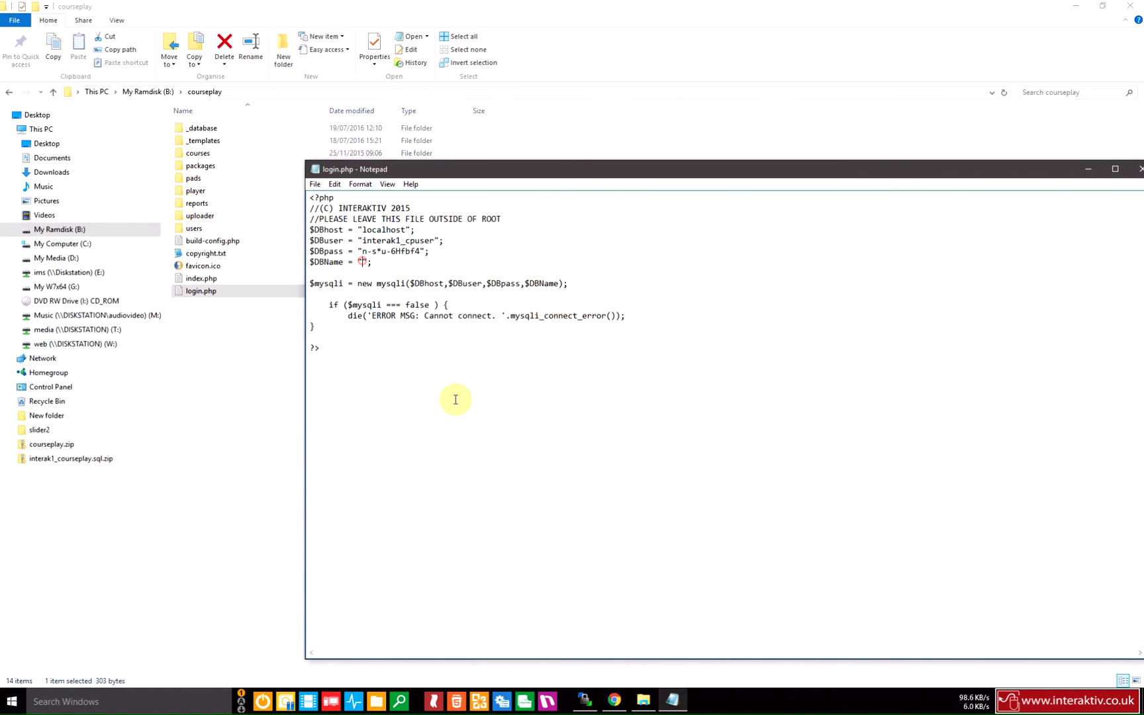
{"action": "type", "text": "interakt"}
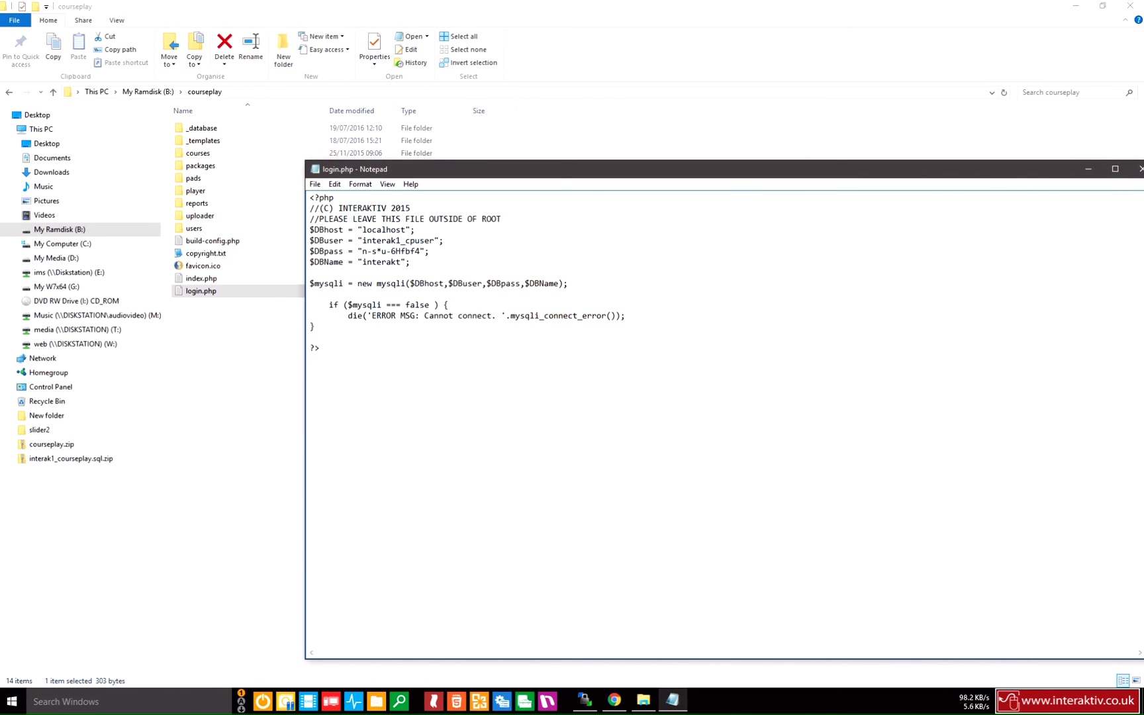
{"action": "type", "text": "k1_courseplay"}
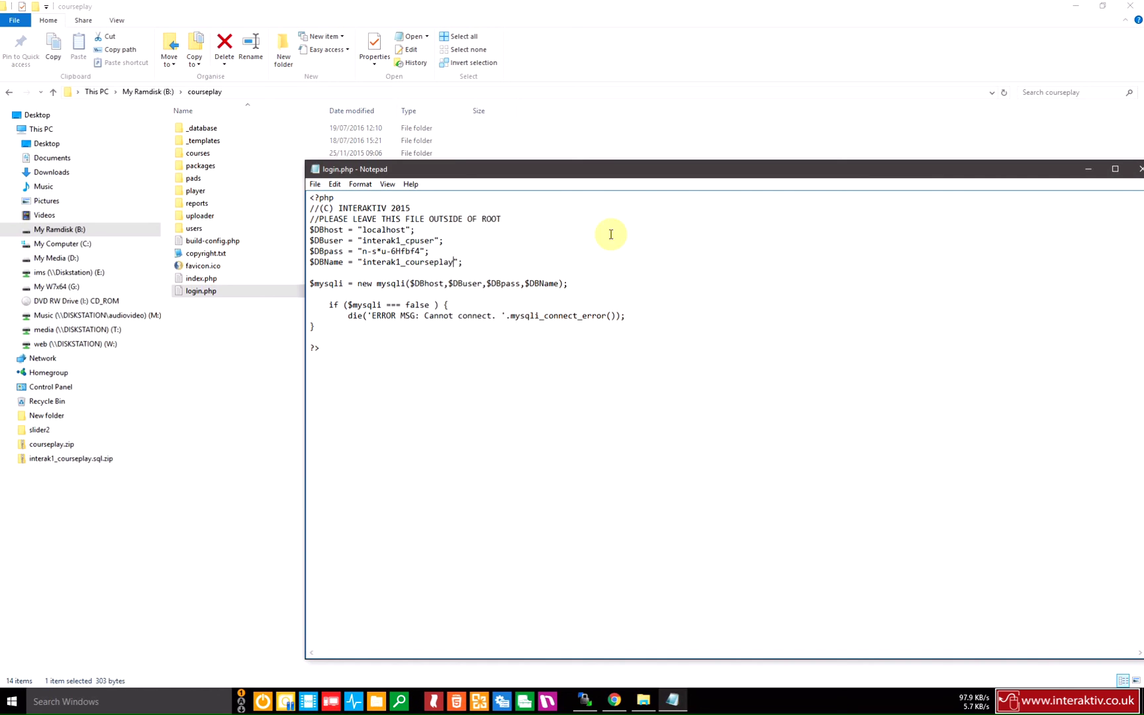
Save the edited login.php and move the Notepad window back.
{"action": "left_click", "coordinate": [315, 185]}
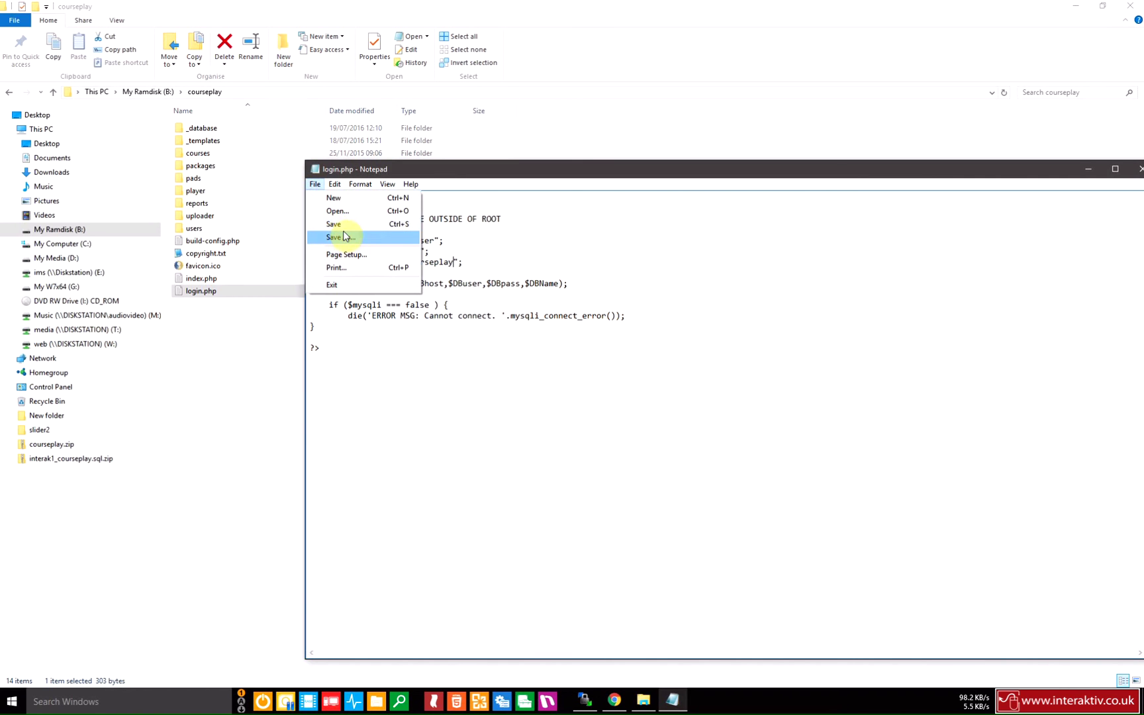
{"action": "left_click", "coordinate": [343, 229]}
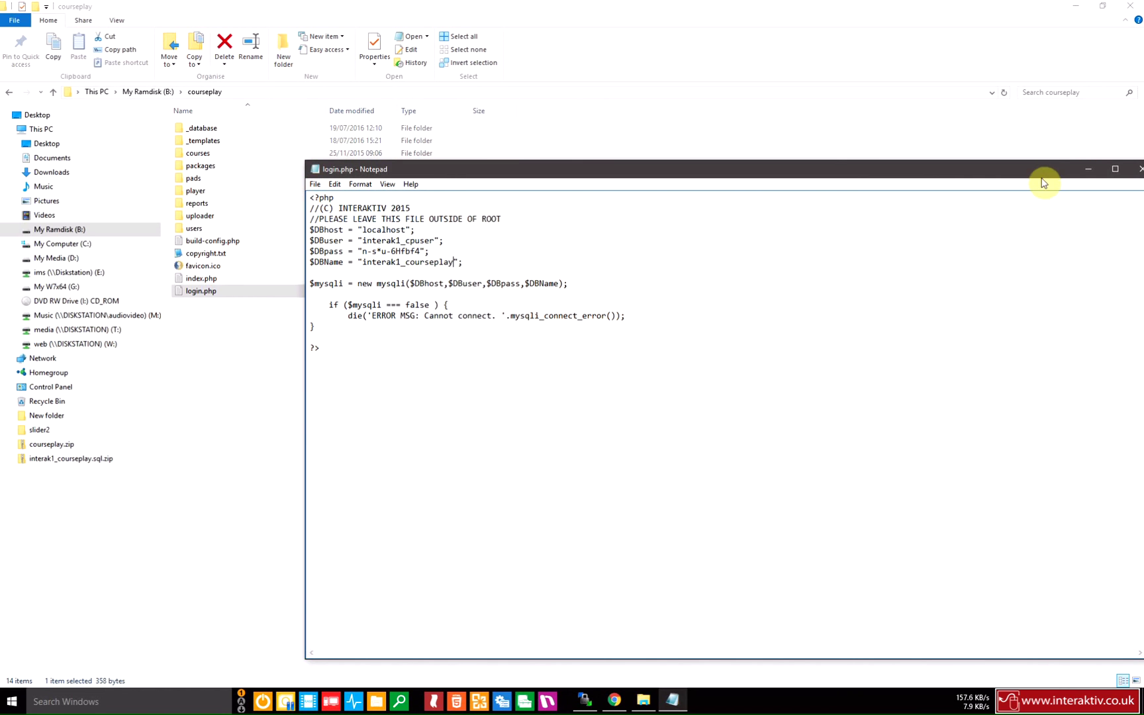
{"action": "left_click_drag", "start_coordinate": [1042, 173], "coordinate": [950, 123]}
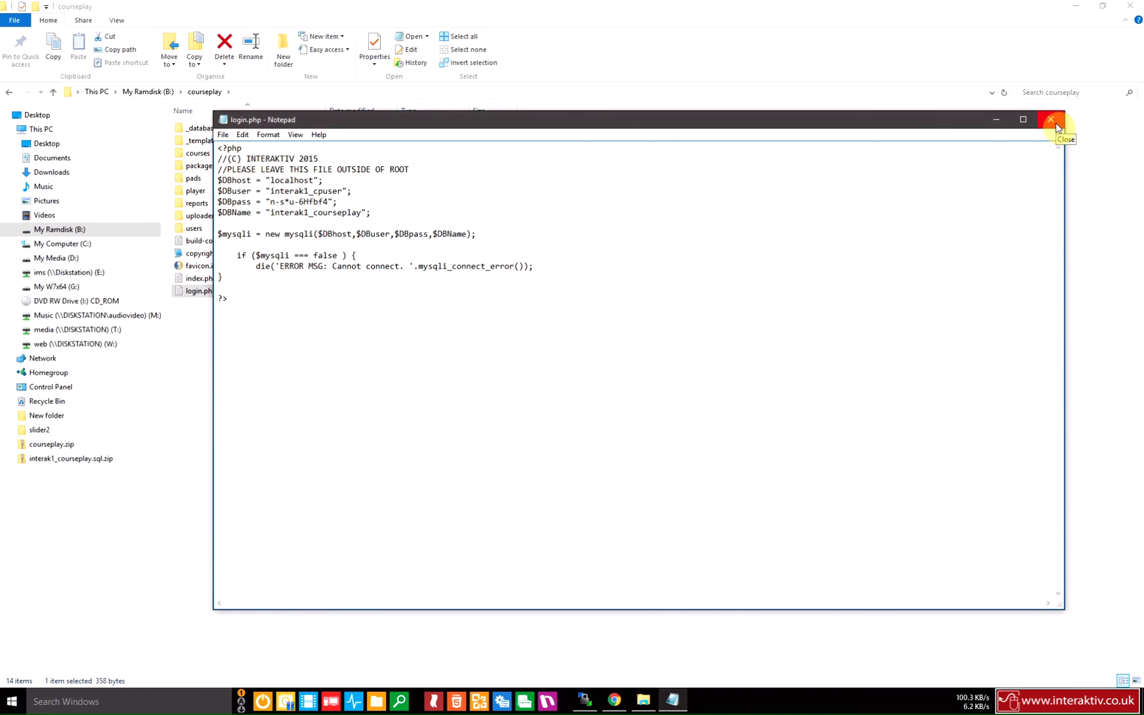
Close the saved login.php and switch to the WinSCP session.
{"action": "left_click", "coordinate": [1052, 121]}
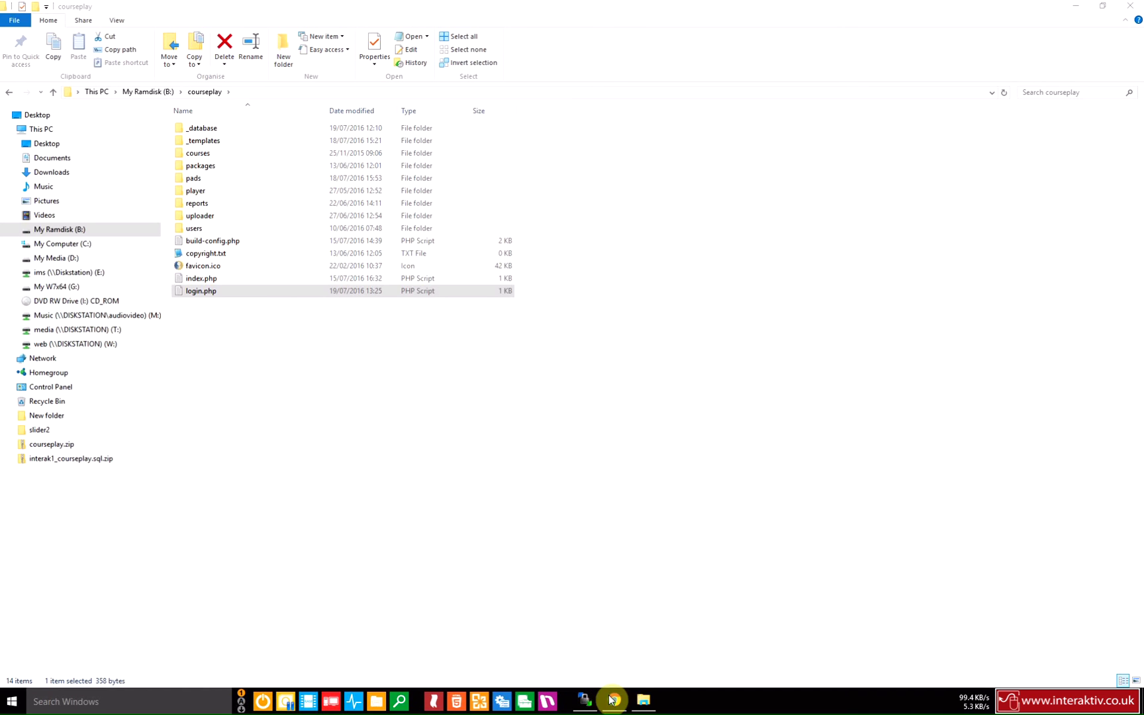
{"action": "left_click", "coordinate": [586, 703]}
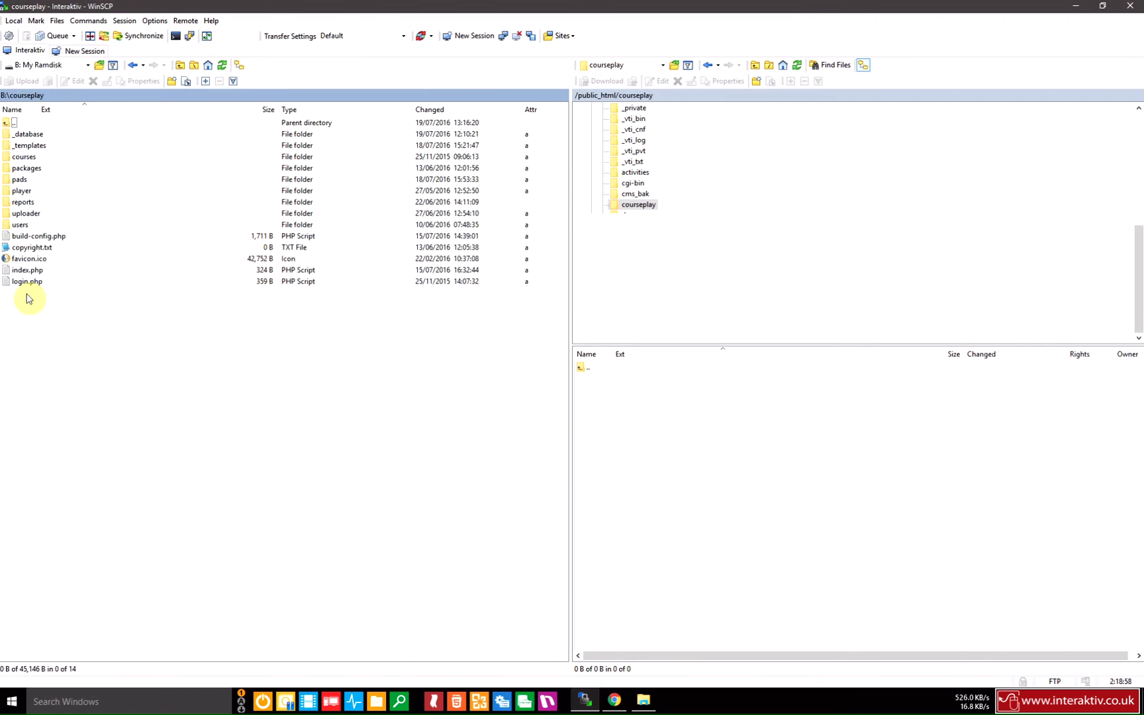
Upload the 12 items from courses through login.php to the remote /public_html/courseplay folder.
{"action": "left_click", "coordinate": [27, 157]}
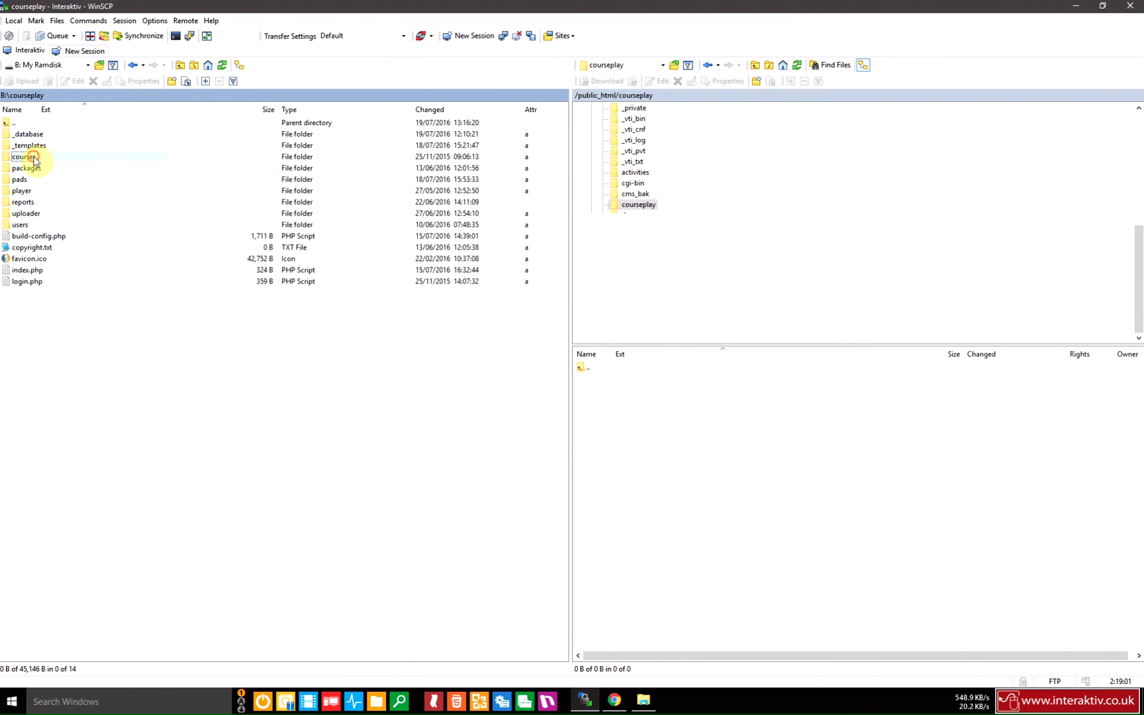
{"action": "left_click", "coordinate": [29, 282], "text": "shift"}
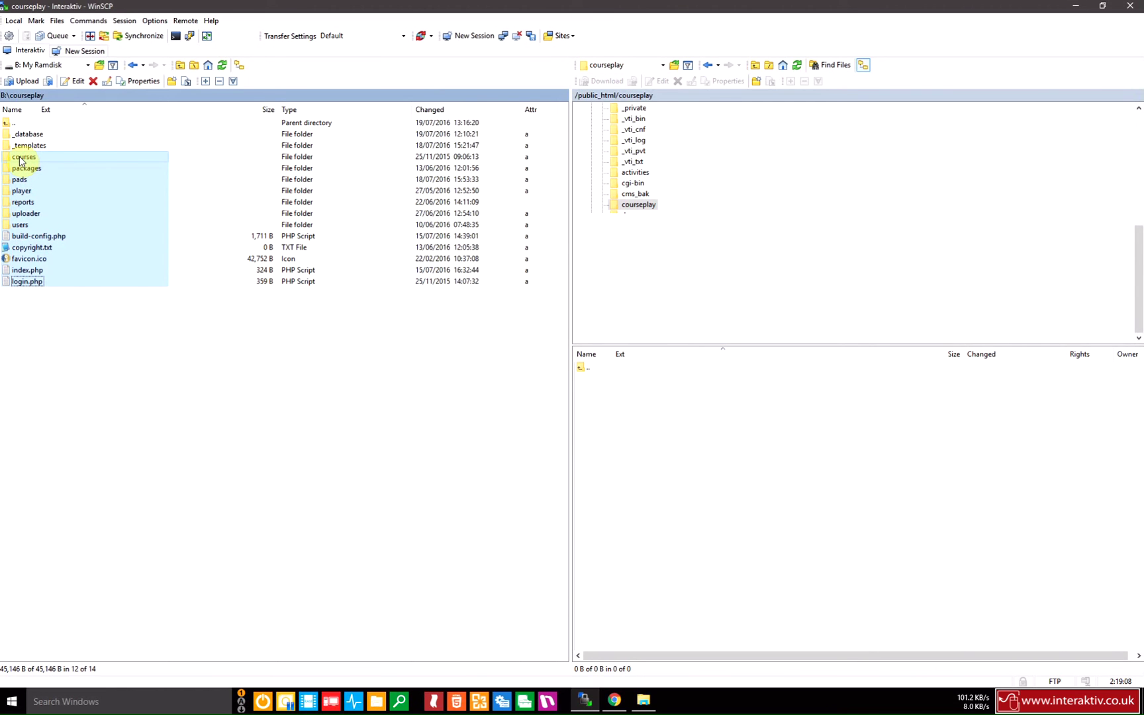
{"action": "left_click_drag", "start_coordinate": [20, 161], "coordinate": [651, 455]}
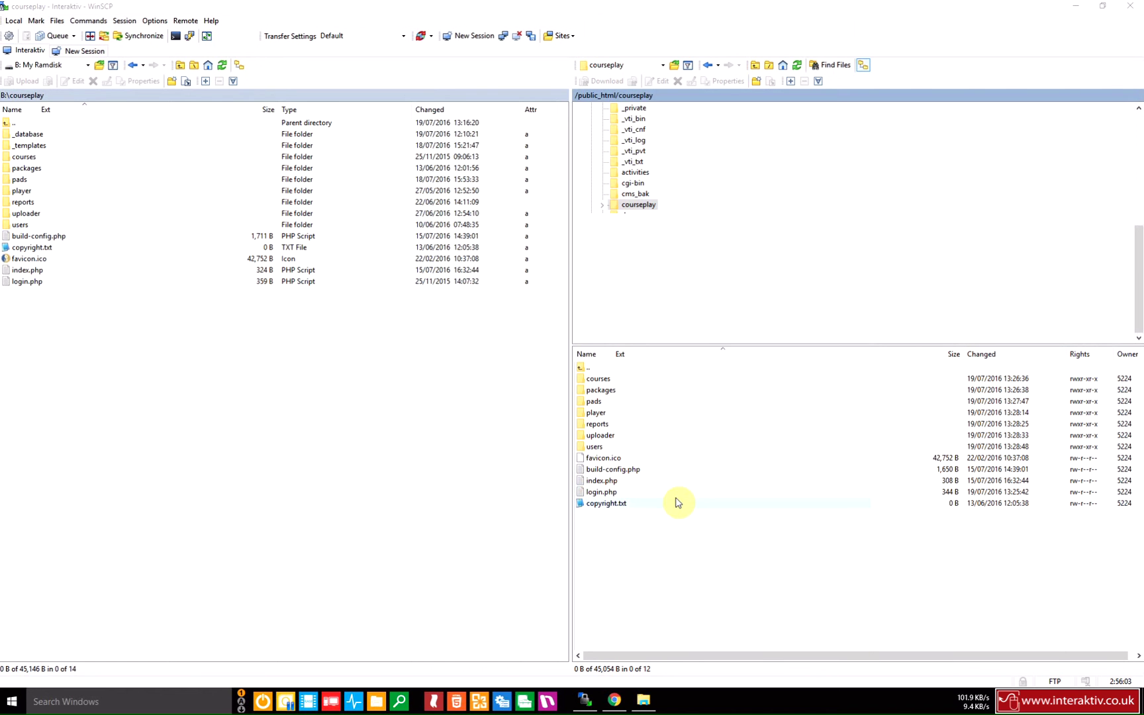
{"action": "double_click", "coordinate": [600, 403]}
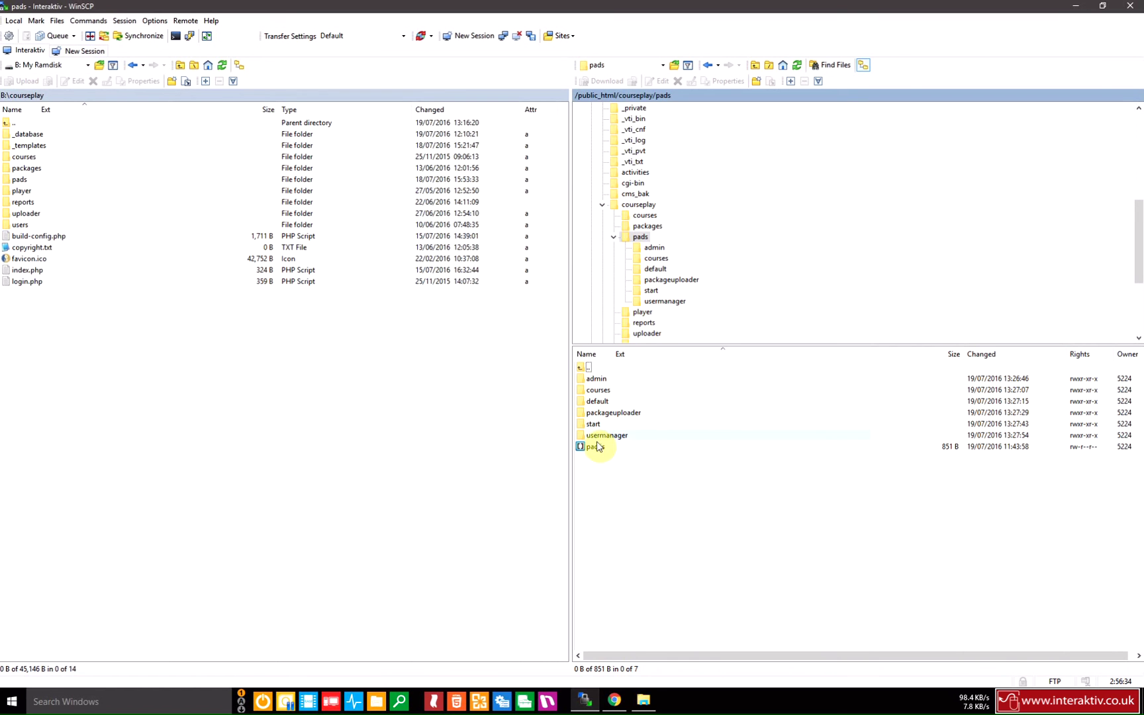
{"action": "double_click", "coordinate": [589, 368]}
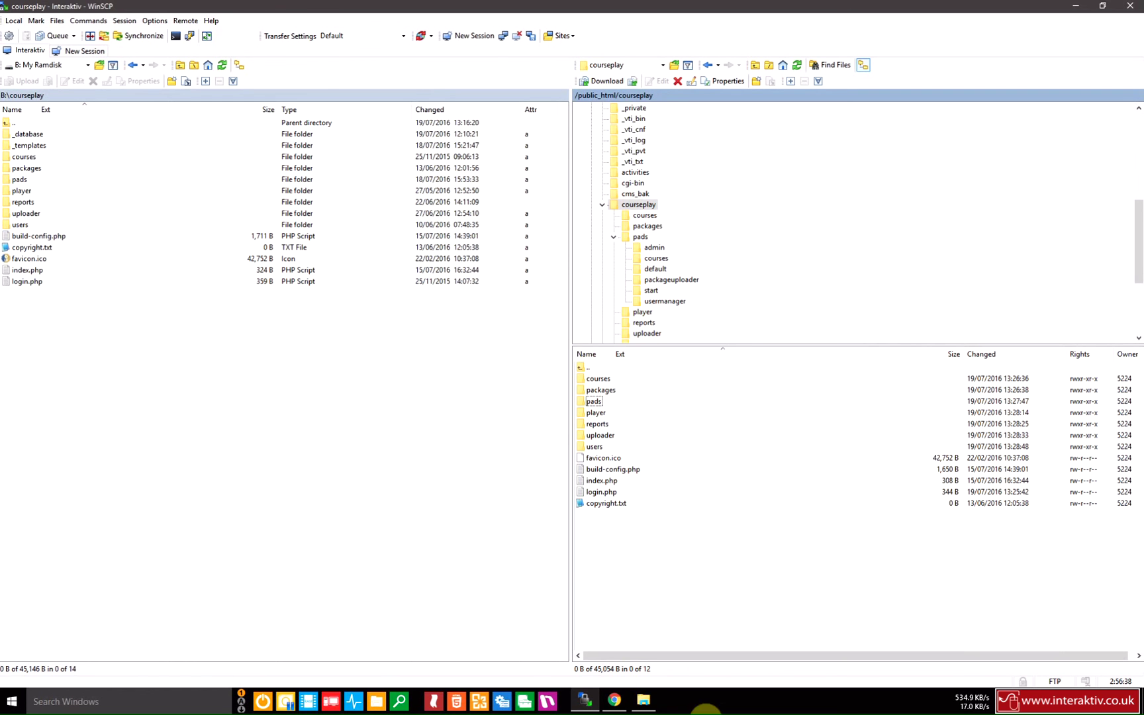
Load courseplay.interaktiv.co.uk in Firefox to reach the CoursePLAY Registration page.
{"action": "key", "text": "alt+space"}
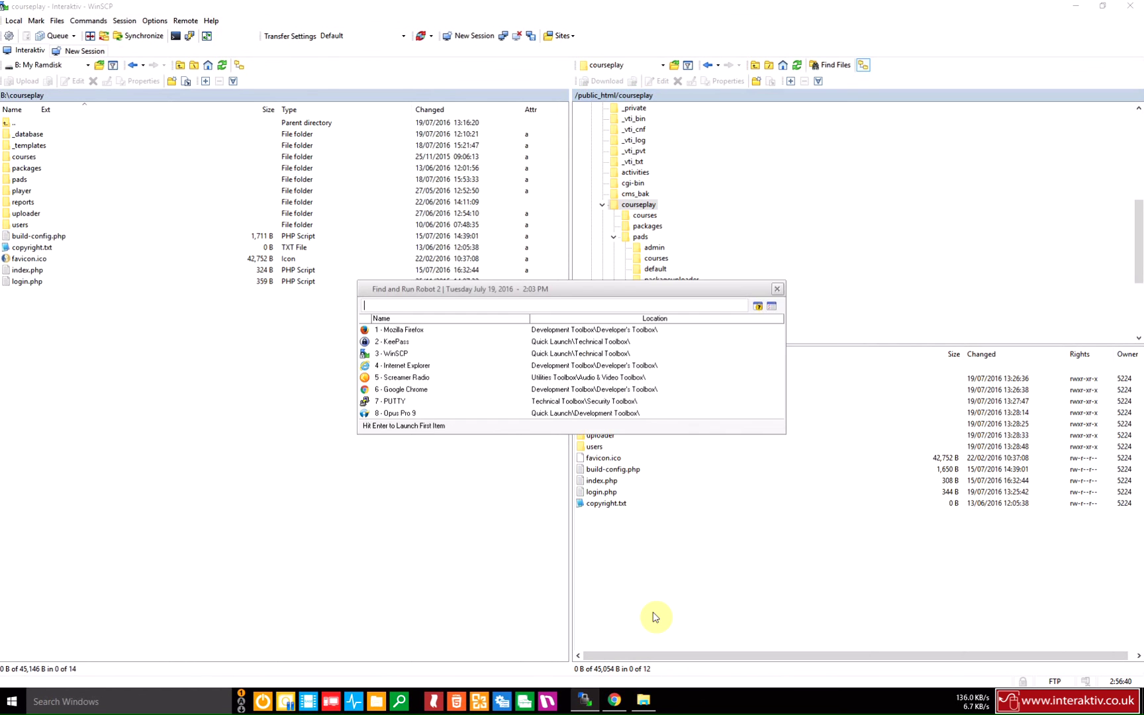
{"action": "key", "text": "Escape"}
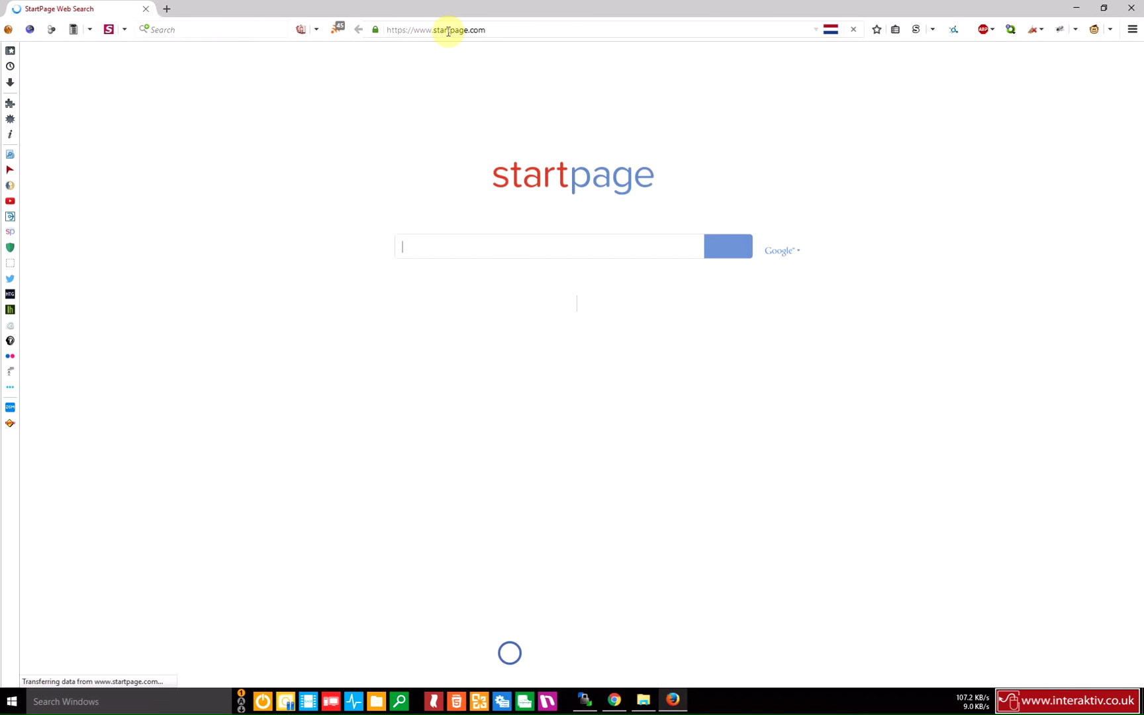
{"action": "left_click", "coordinate": [447, 31]}
{"action": "type", "text": "co"}
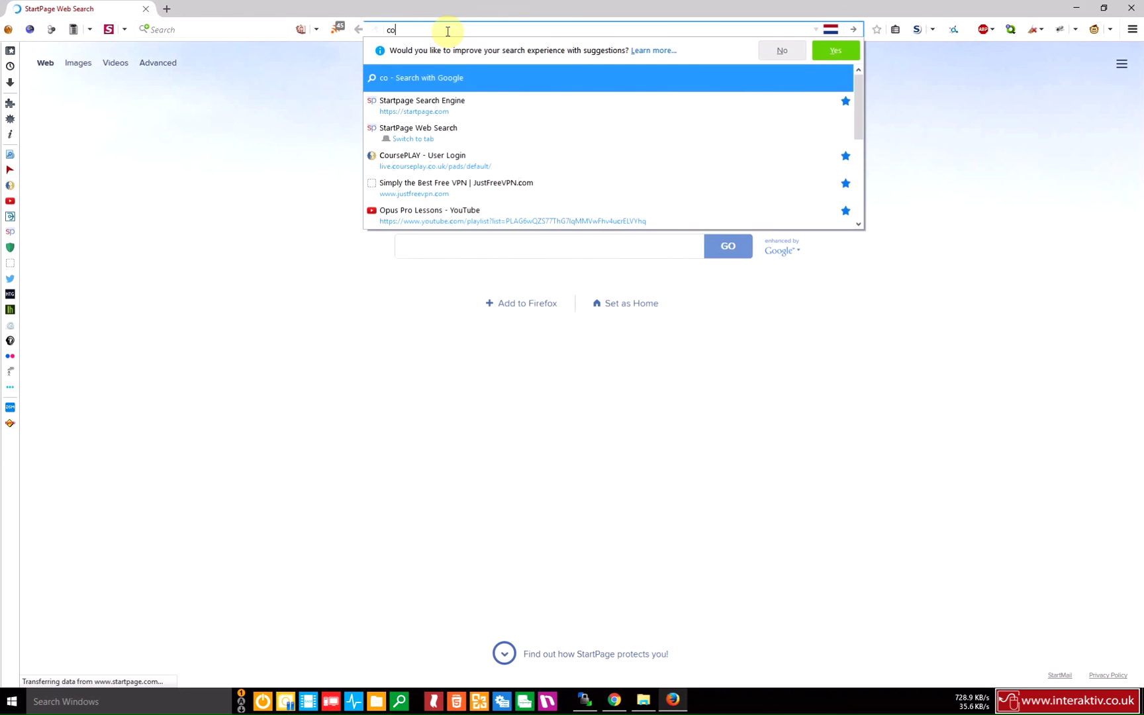
{"action": "type", "text": "ursepla"}
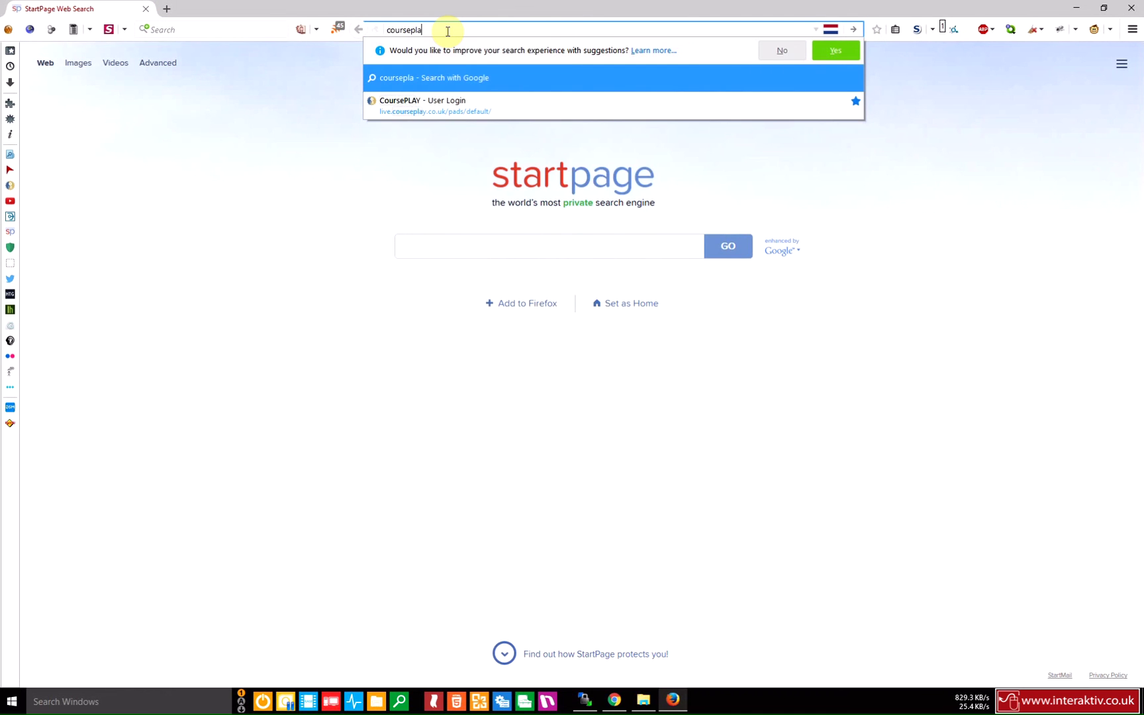
{"action": "type", "text": "y.interaktiv"}
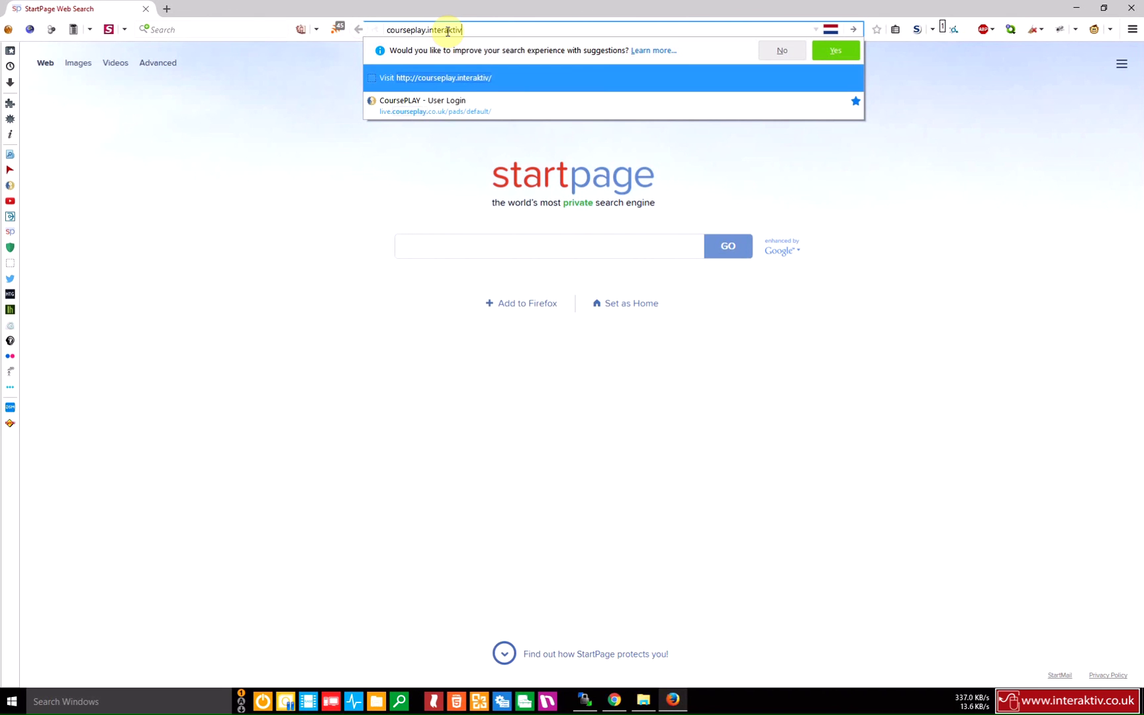
{"action": "type", "text": ".co.uk"}
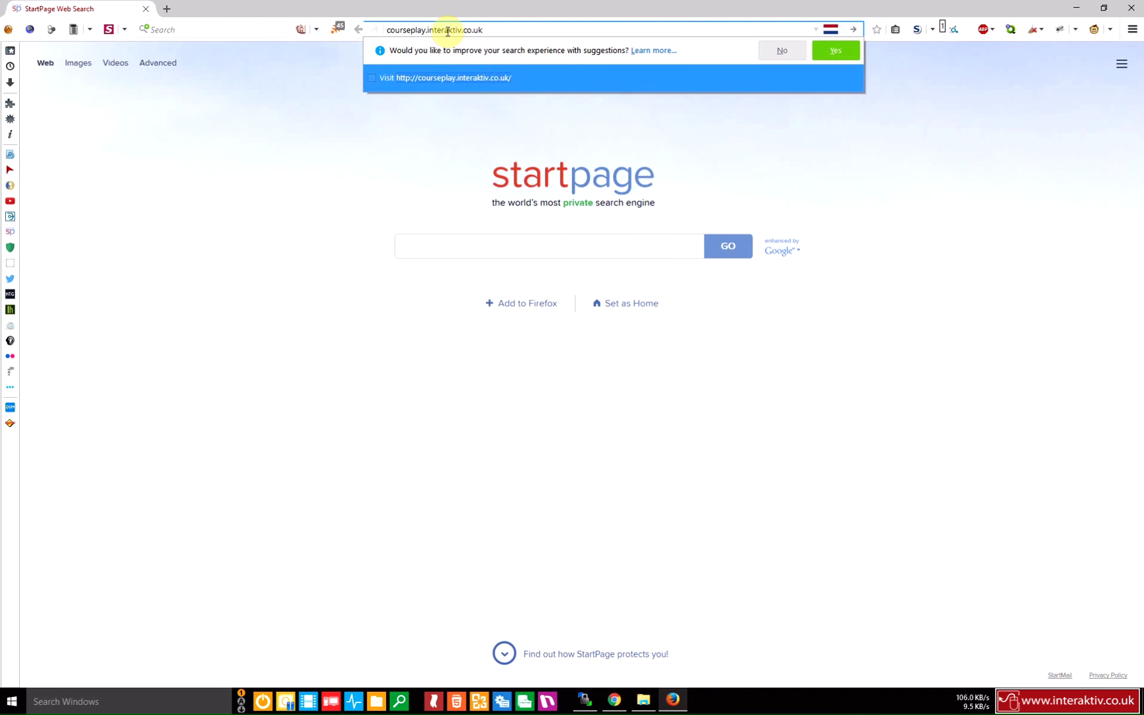
{"action": "key", "text": "Return"}
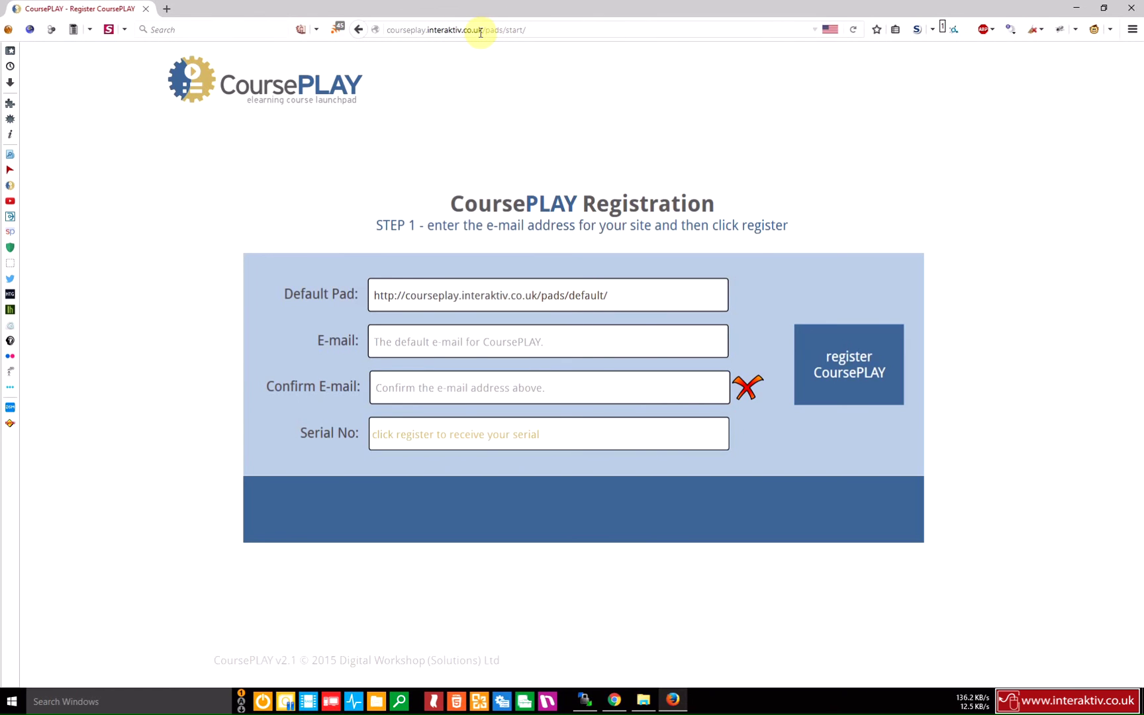
Check the registration page address and the Default Pad URL.
{"action": "left_click", "coordinate": [540, 30]}
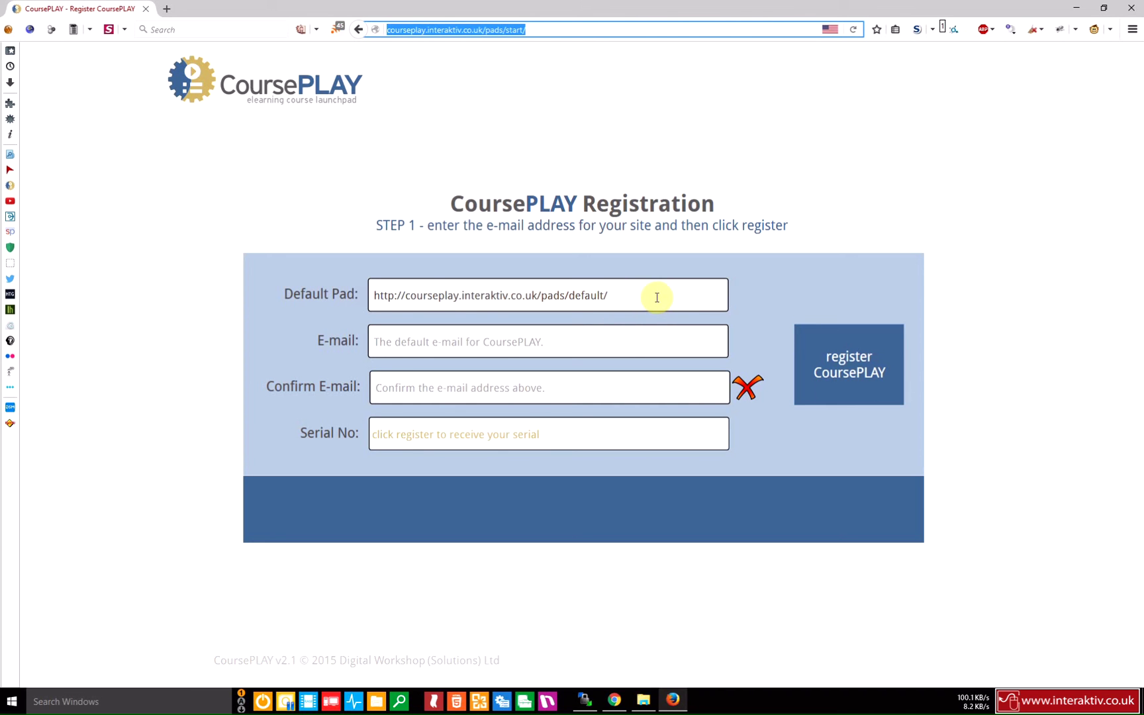
{"action": "left_click", "coordinate": [626, 295]}
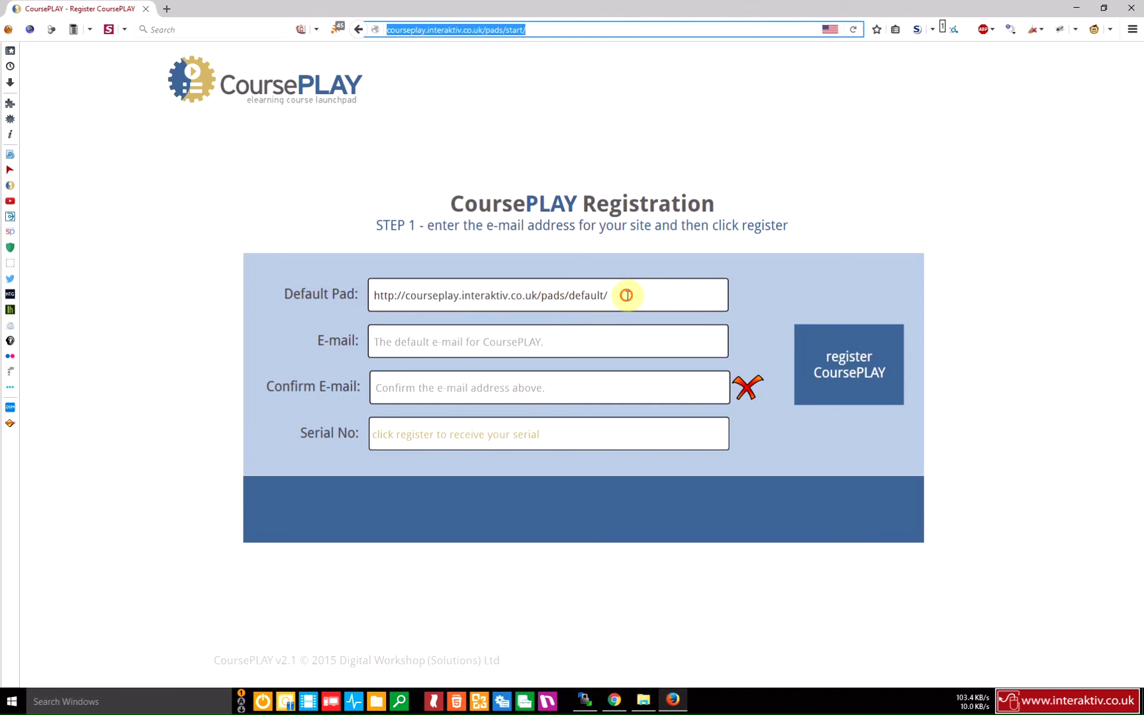
{"action": "left_click_drag", "start_coordinate": [626, 296], "coordinate": [378, 286]}
{"action": "left_click", "coordinate": [614, 294]}
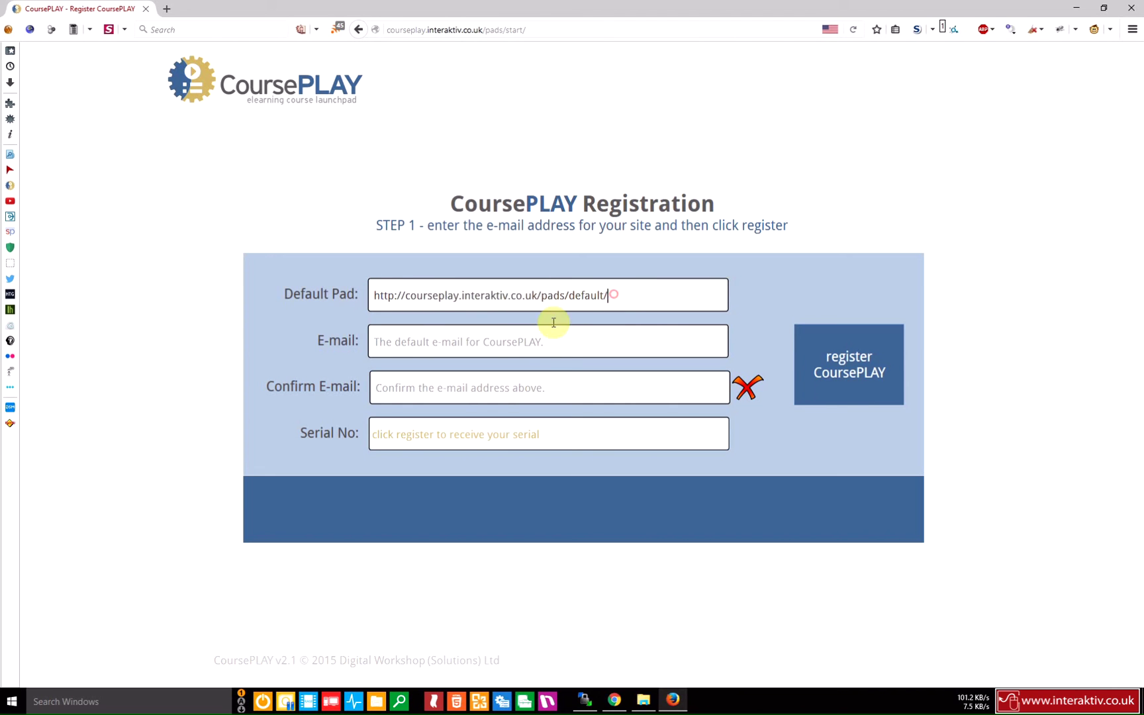
Enter and confirm the site's contact e-mail address, then register CoursePLAY.
{"action": "left_click", "coordinate": [523, 337]}
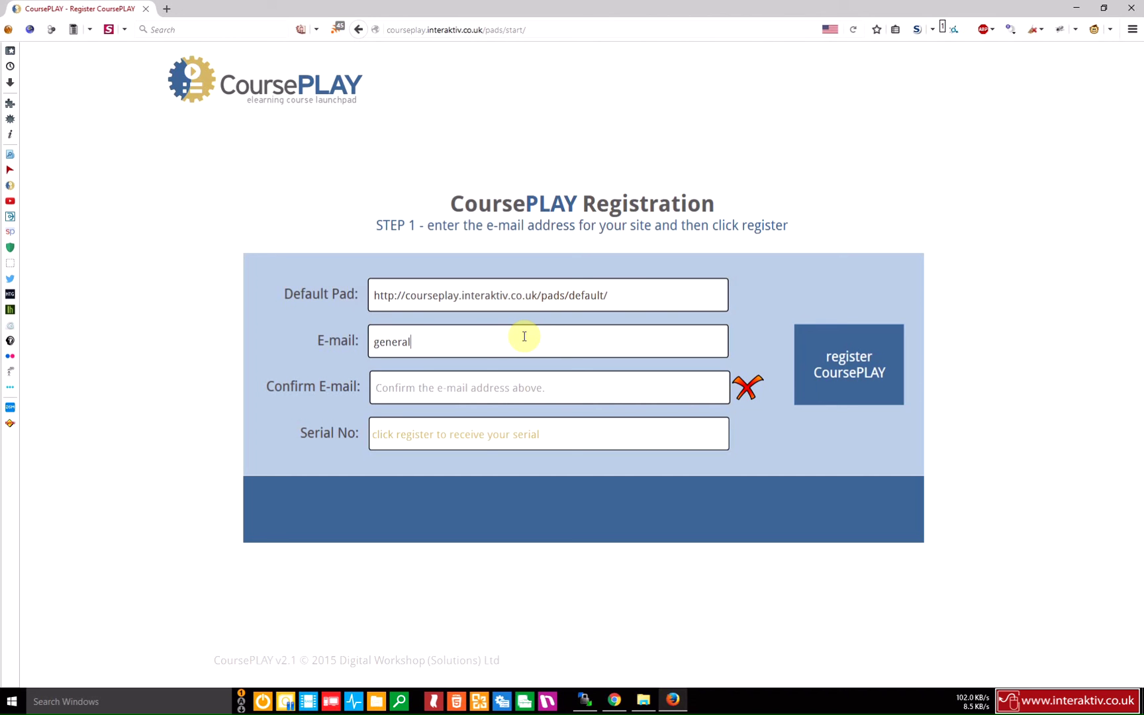
{"action": "left_click", "coordinate": [510, 393]}
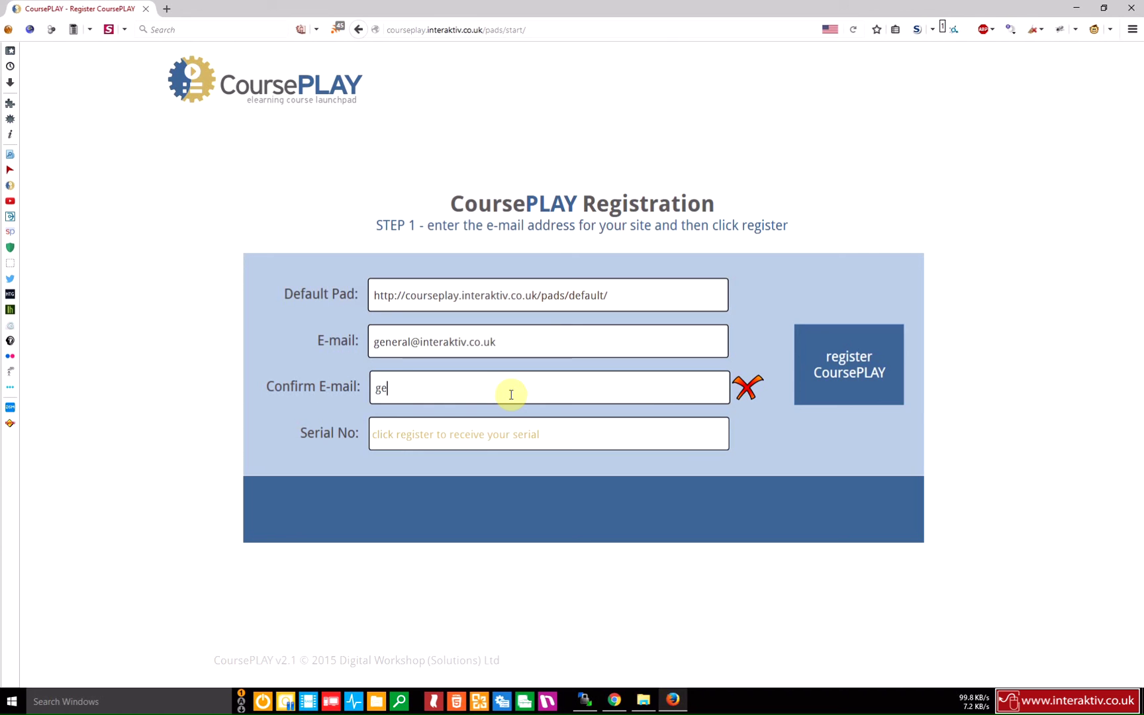
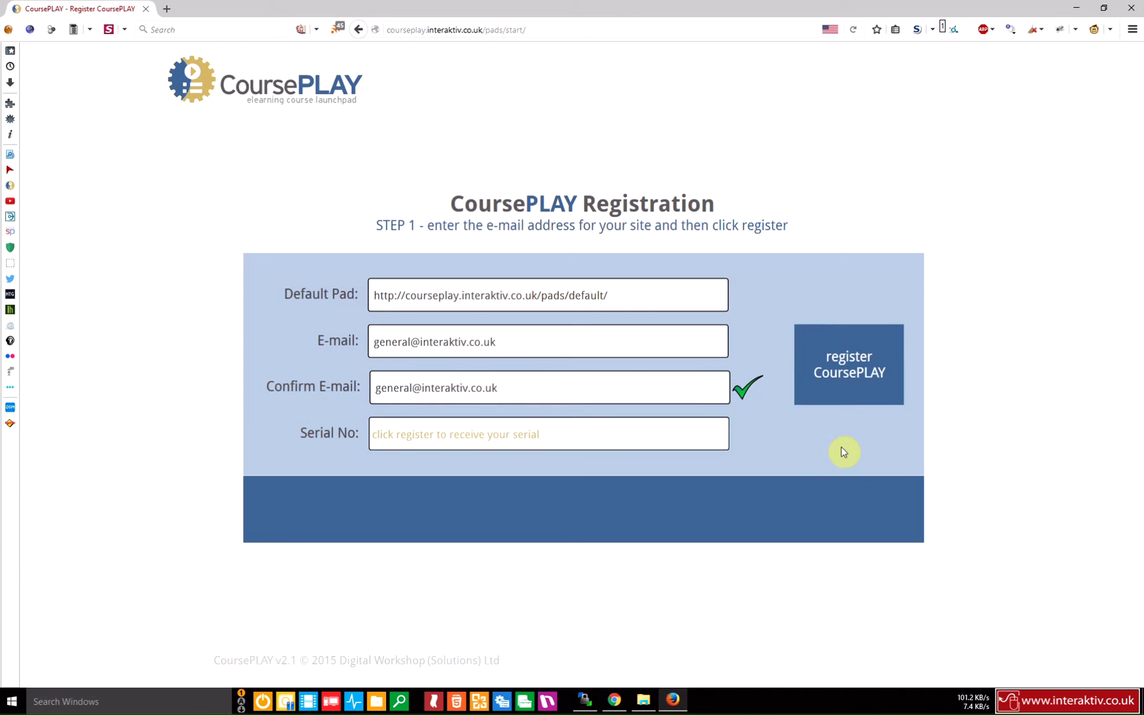
{"action": "left_click", "coordinate": [871, 388]}
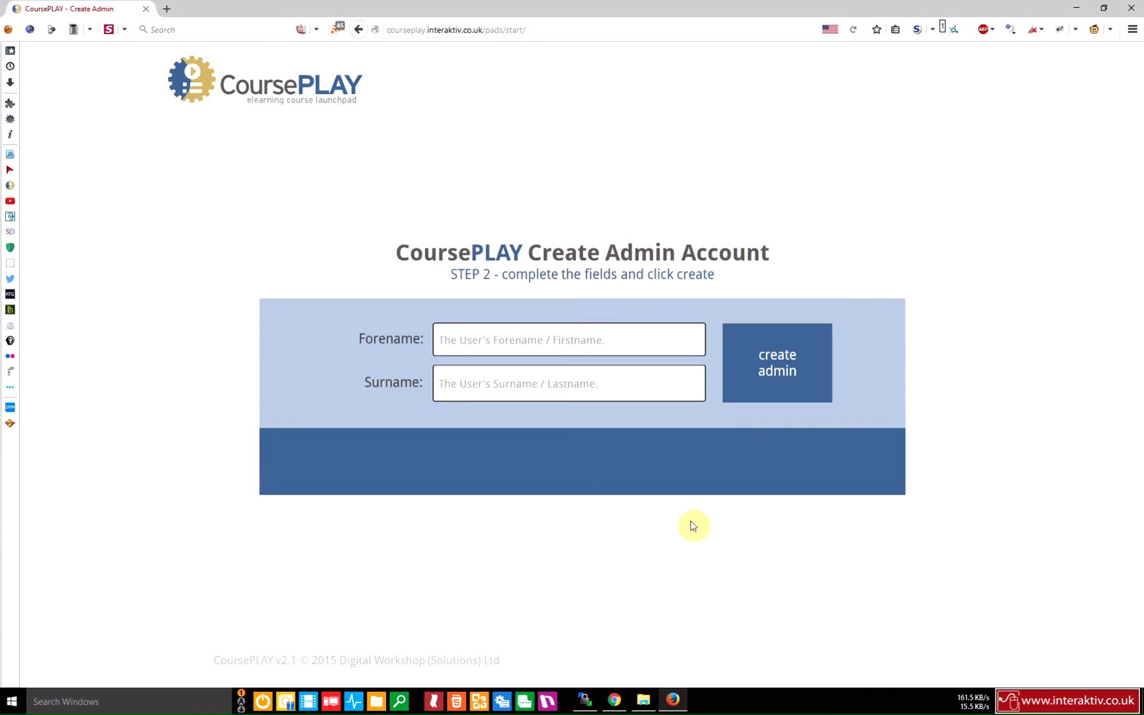
Refresh the remote courseplay listing and review the generated config.php's settings.
{"action": "left_click", "coordinate": [586, 704]}
{"action": "right_click", "coordinate": [616, 568]}
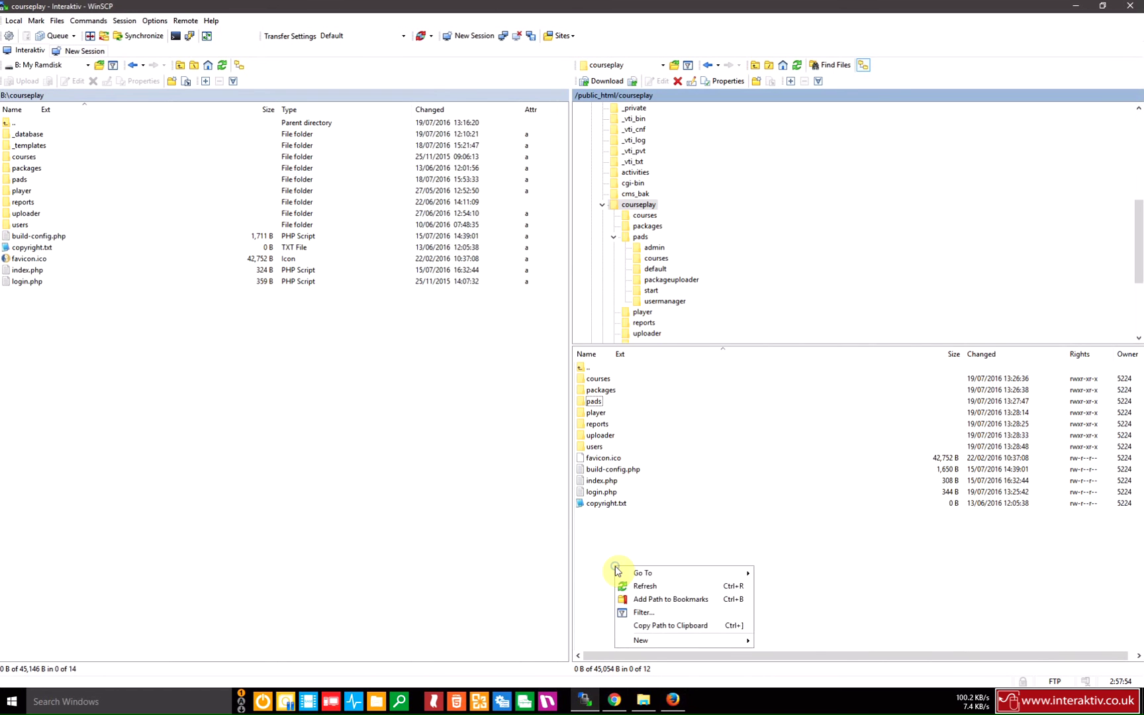
{"action": "left_click", "coordinate": [643, 587]}
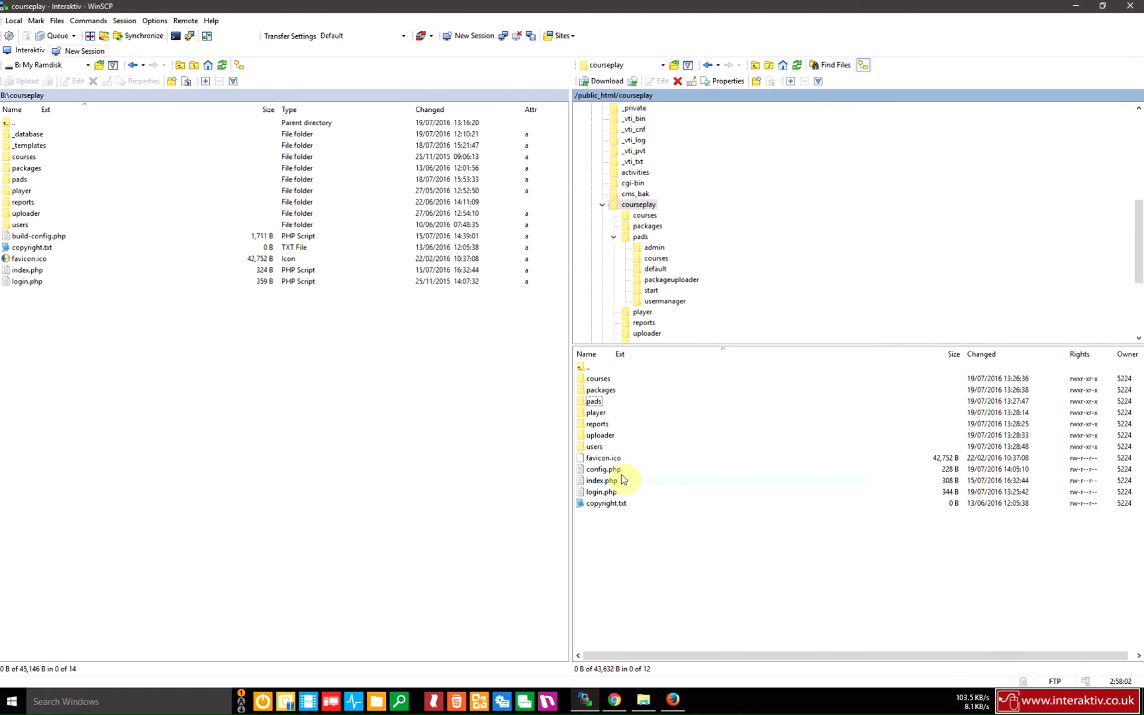
{"action": "double_click", "coordinate": [601, 470]}
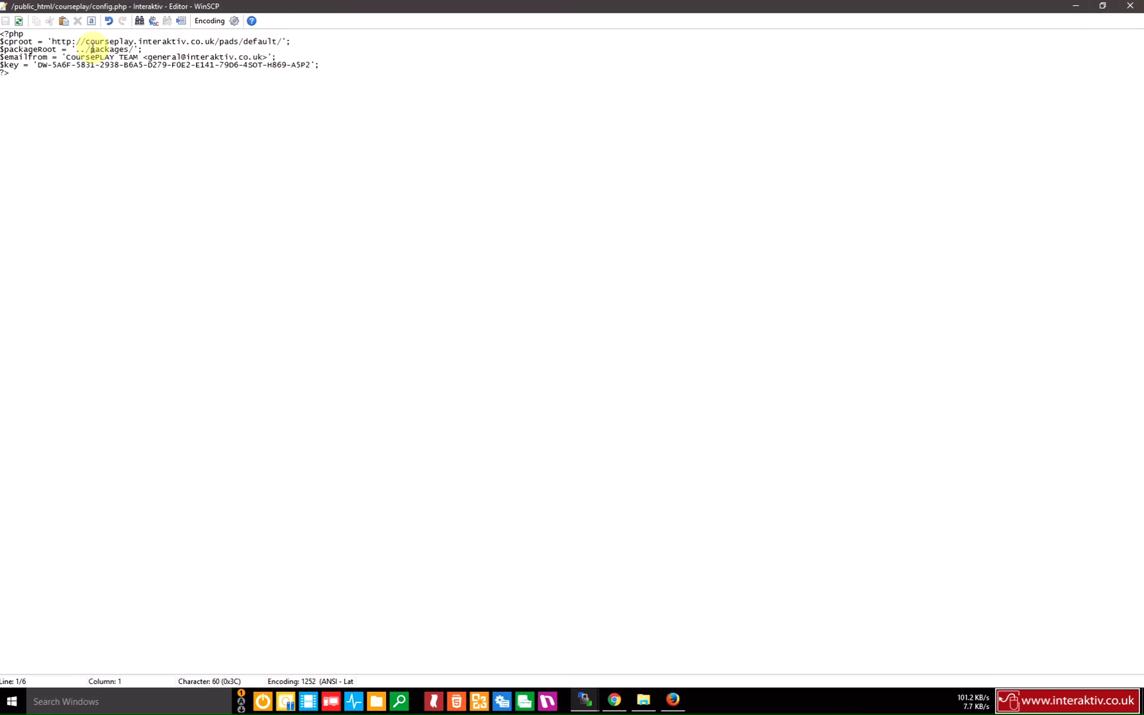
{"action": "left_click", "coordinate": [1130, 6]}
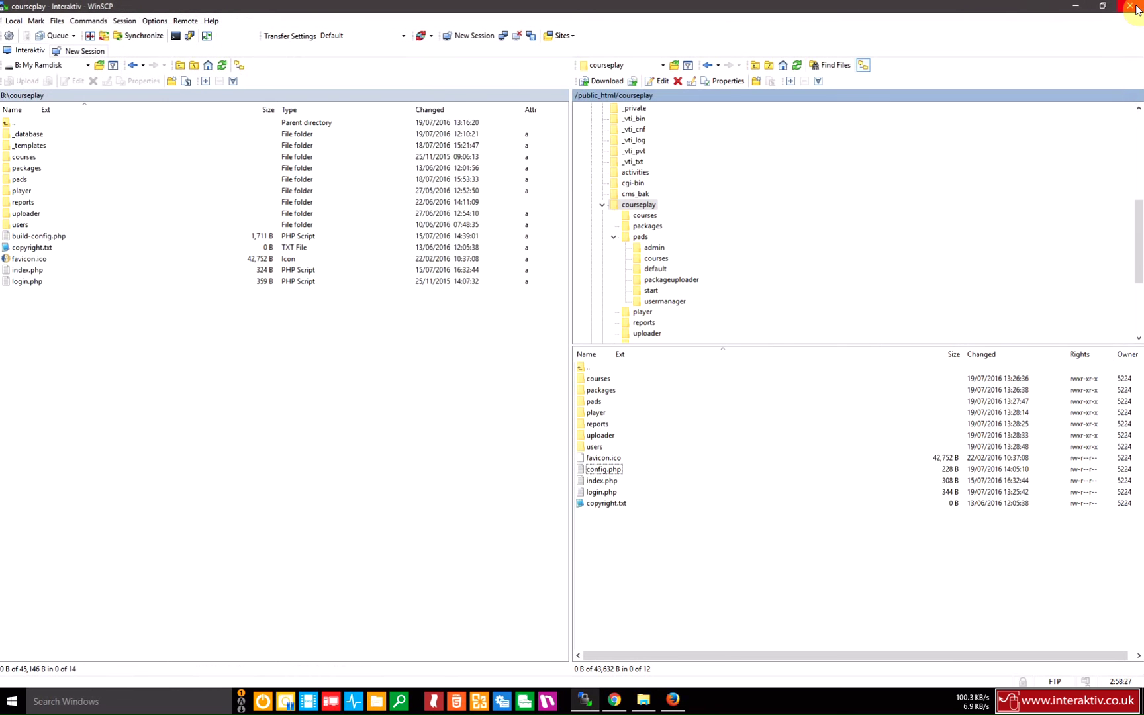
Create the CoursePLAY admin account using the administrator's forename and surname.
{"action": "left_click", "coordinate": [678, 706]}
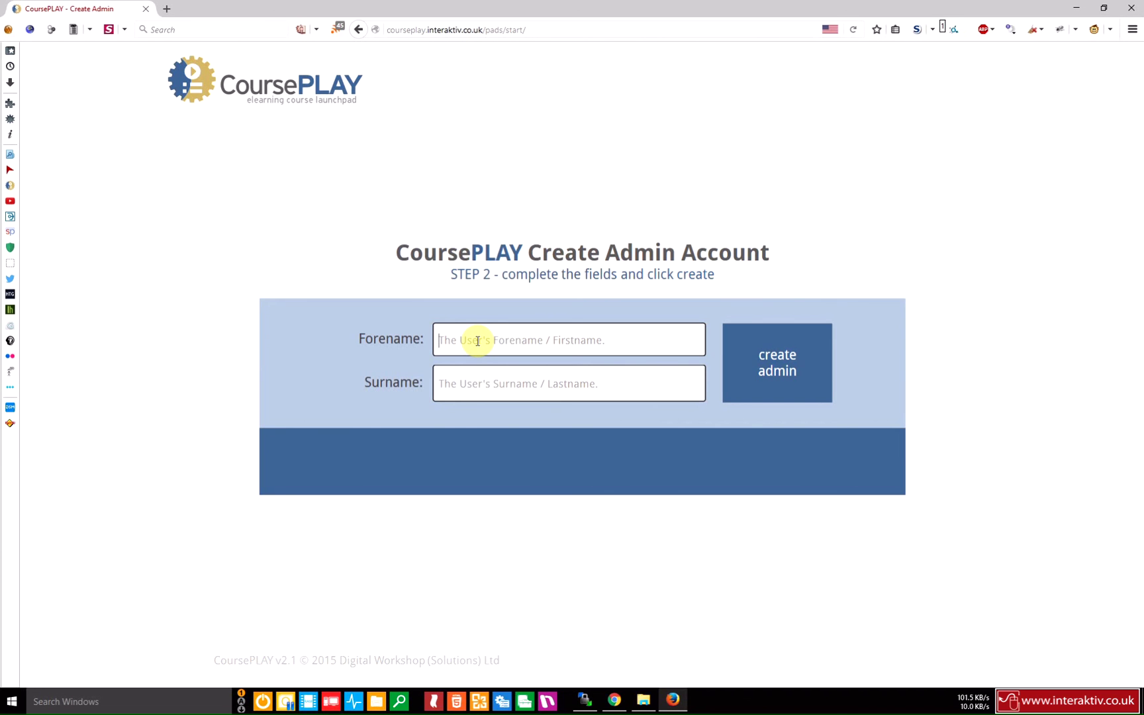
{"action": "type", "text": "John"}
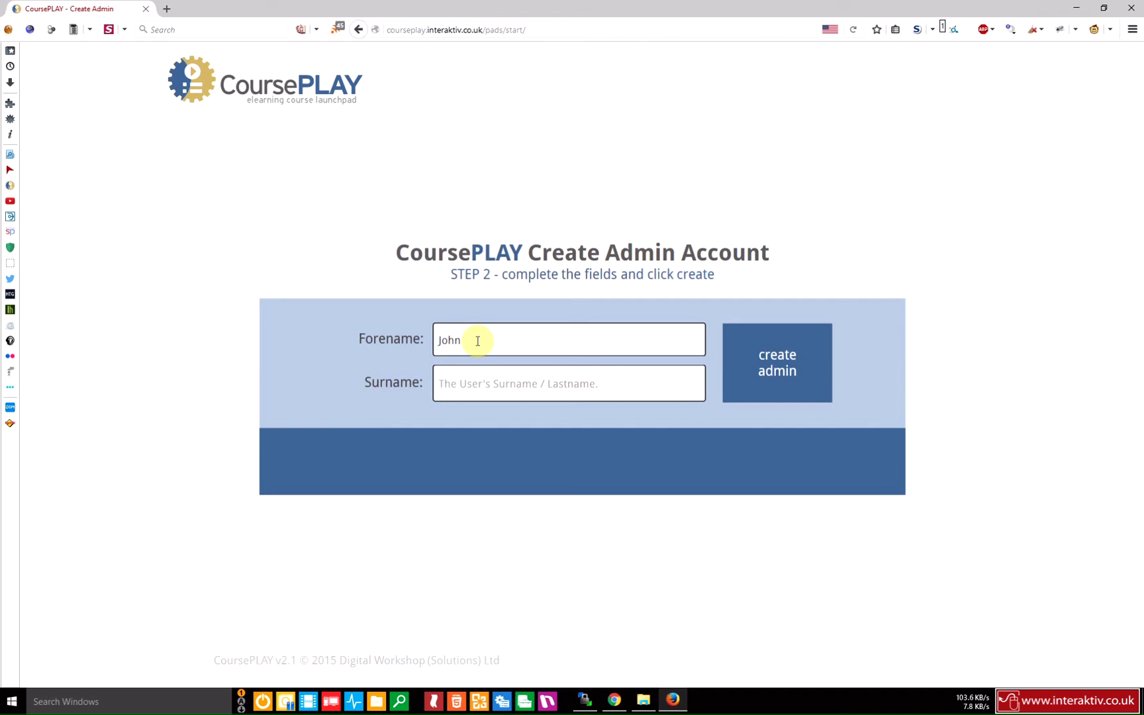
{"action": "key", "text": "Tab"}
{"action": "type", "text": "Smith"}
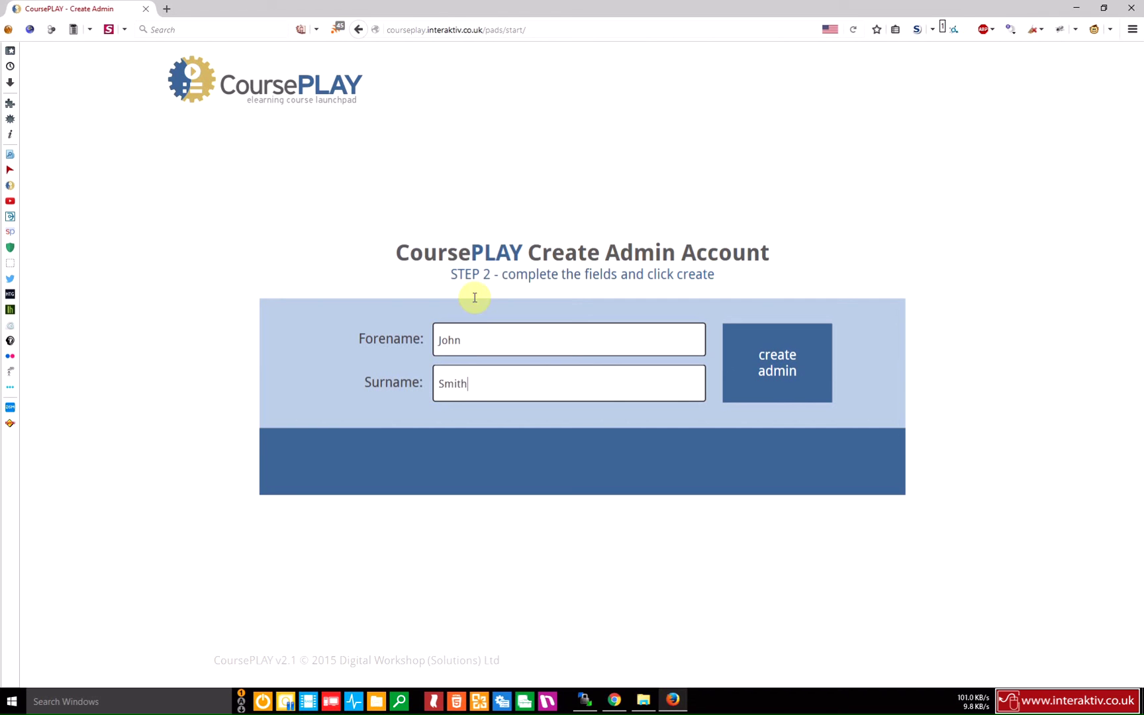
{"action": "left_click", "coordinate": [811, 393]}
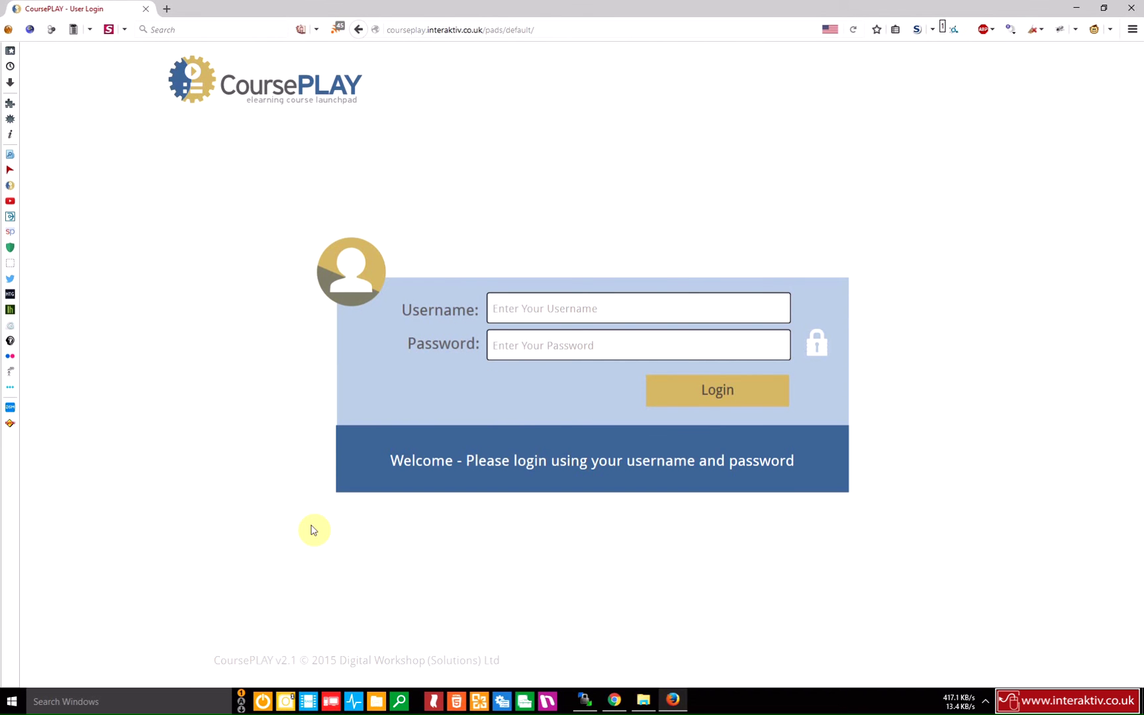
Load the 'Your CoursePLAY Password' e-mail in Mail Monitor and select the admin password.
{"action": "mouse_move", "coordinate": [289, 703]}
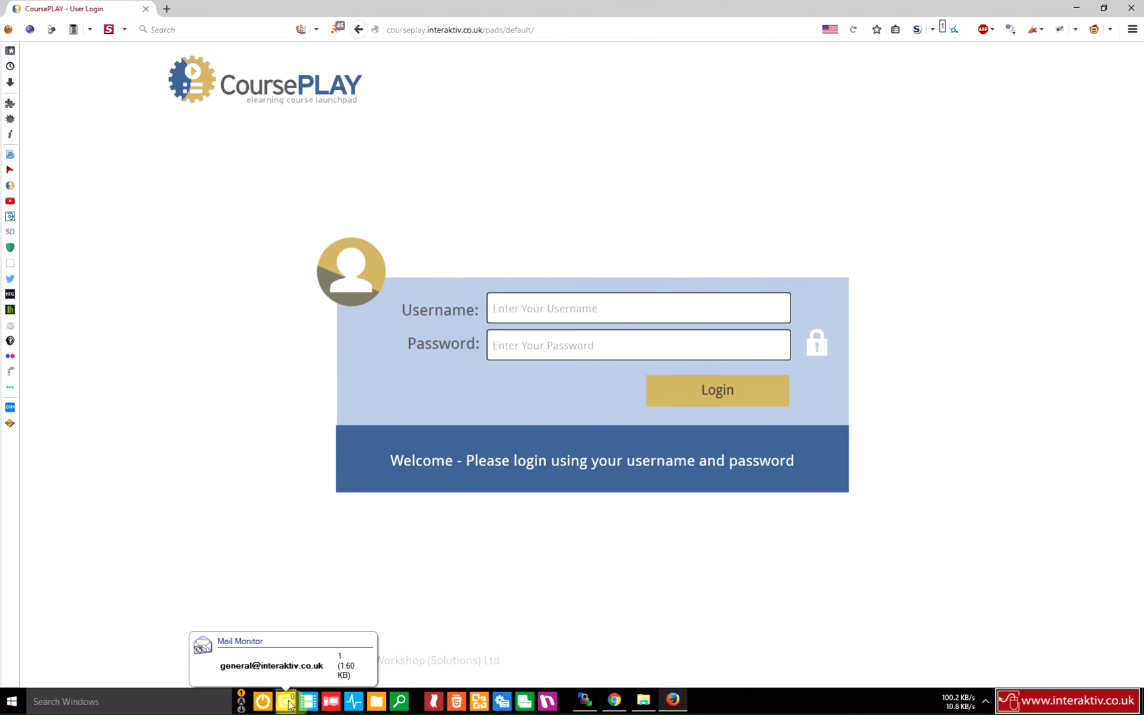
{"action": "left_click", "coordinate": [288, 704]}
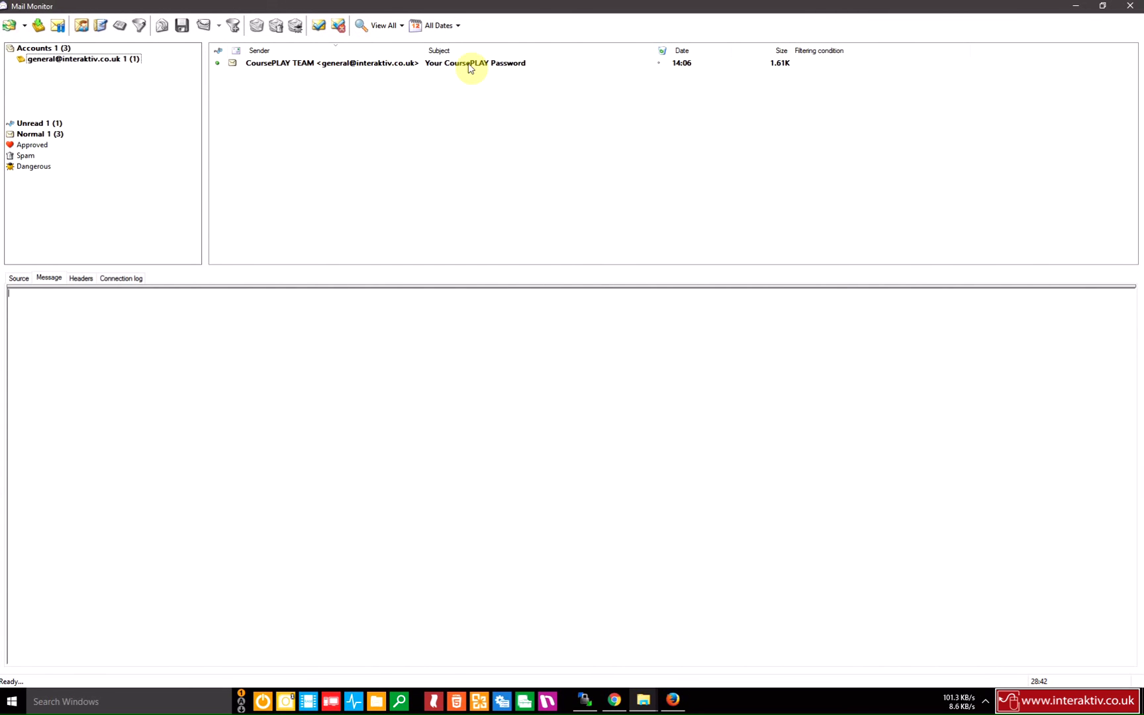
{"action": "left_click", "coordinate": [429, 65]}
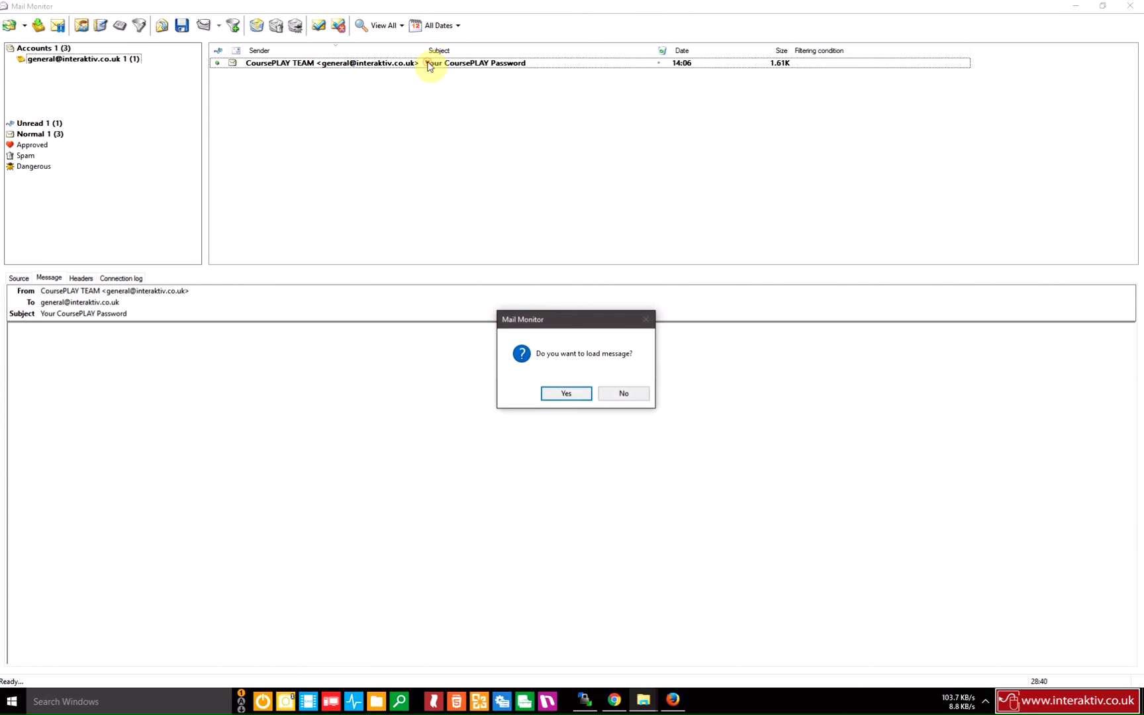
{"action": "left_click", "coordinate": [579, 392]}
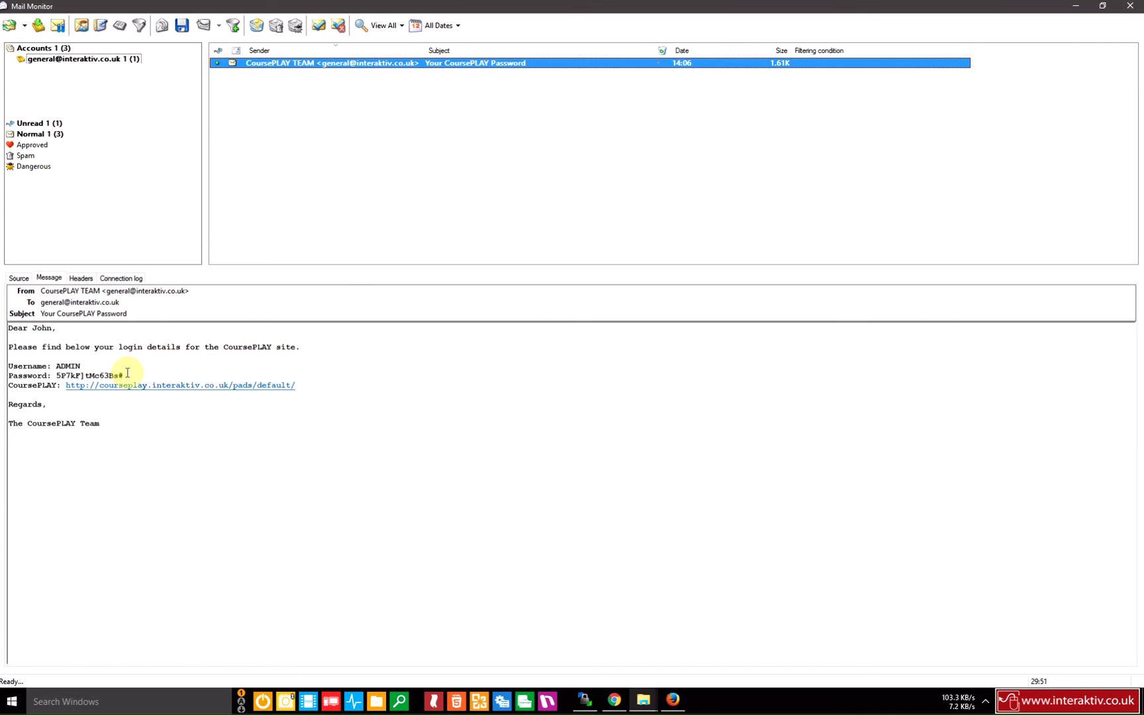
{"action": "left_click_drag", "start_coordinate": [128, 375], "coordinate": [61, 373]}
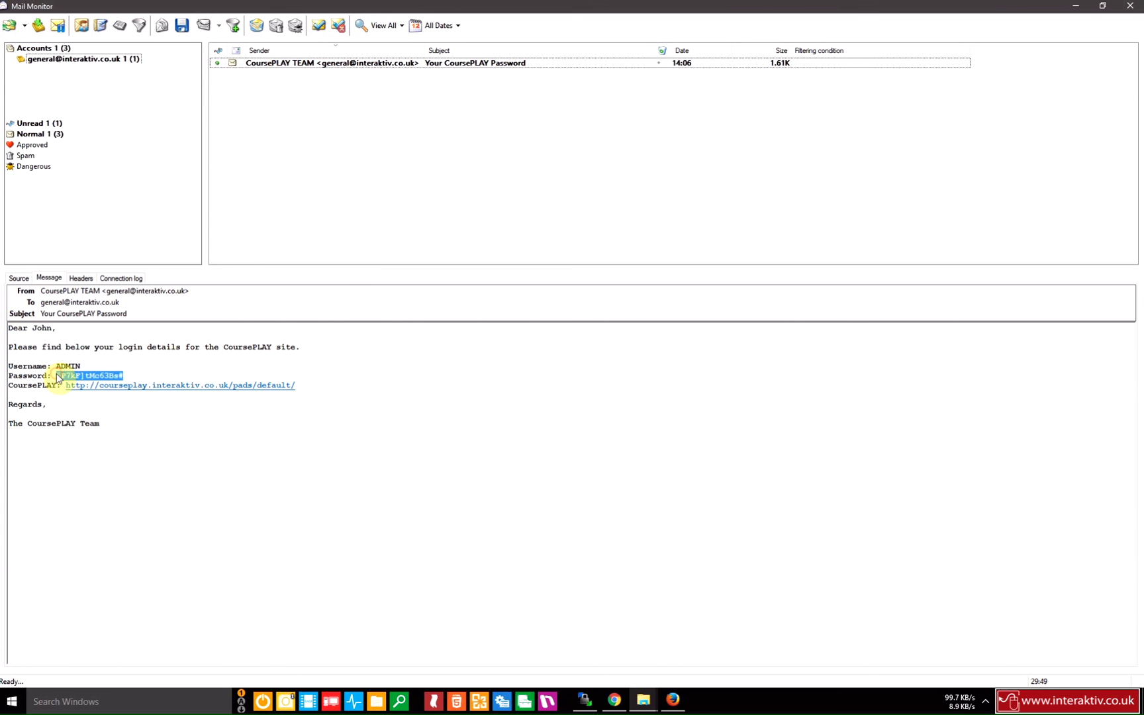
Log into CoursePlay with the emailed admin username and pasted password, then log out of the Admin Launchpad.
{"action": "left_click", "coordinate": [1075, 11]}
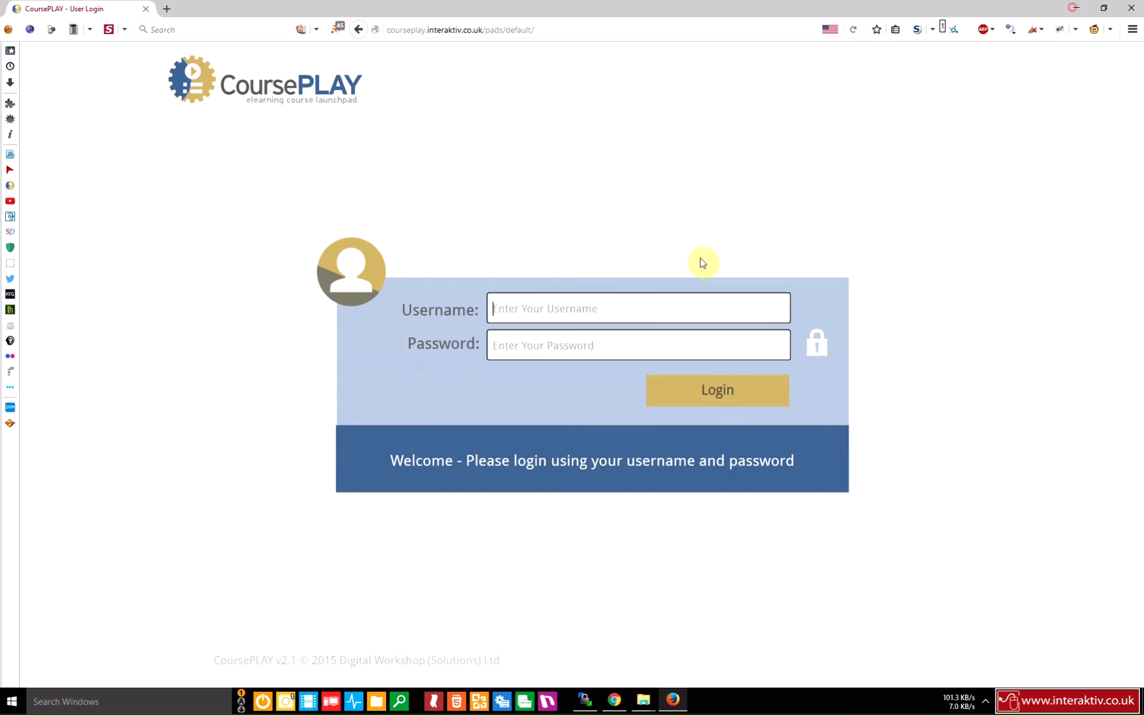
{"action": "left_click", "coordinate": [632, 304]}
{"action": "type", "text": "ADM"}
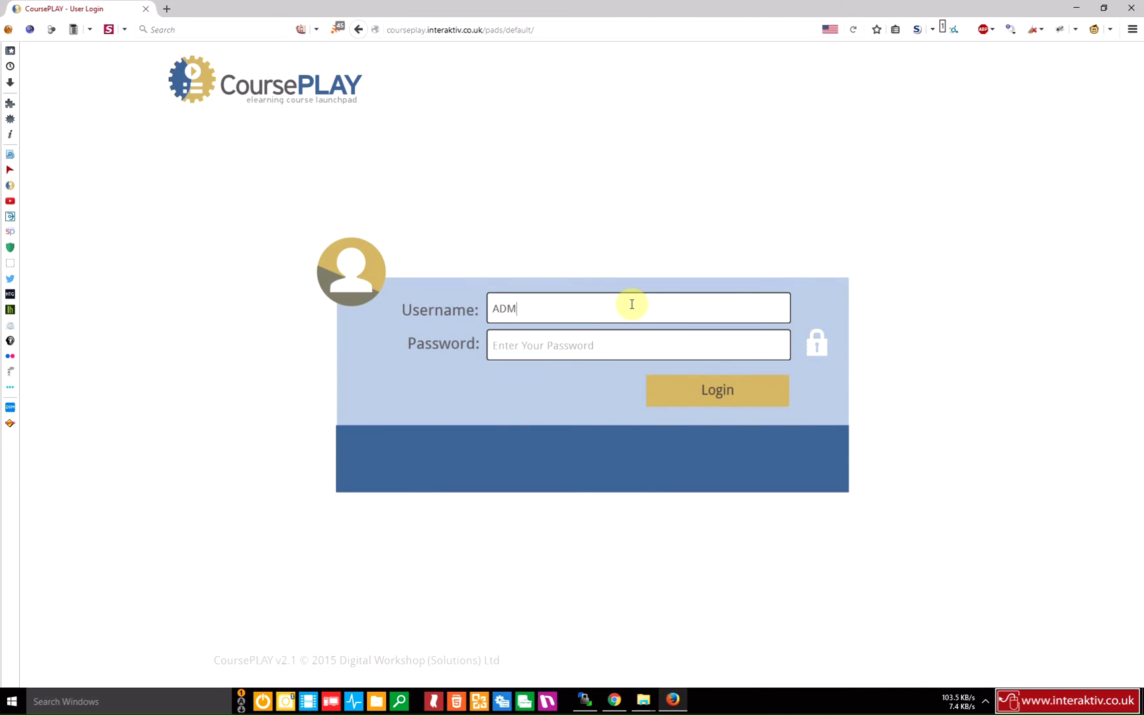
{"action": "key", "text": "Tab"}
{"action": "key", "text": "ctrl+v"}
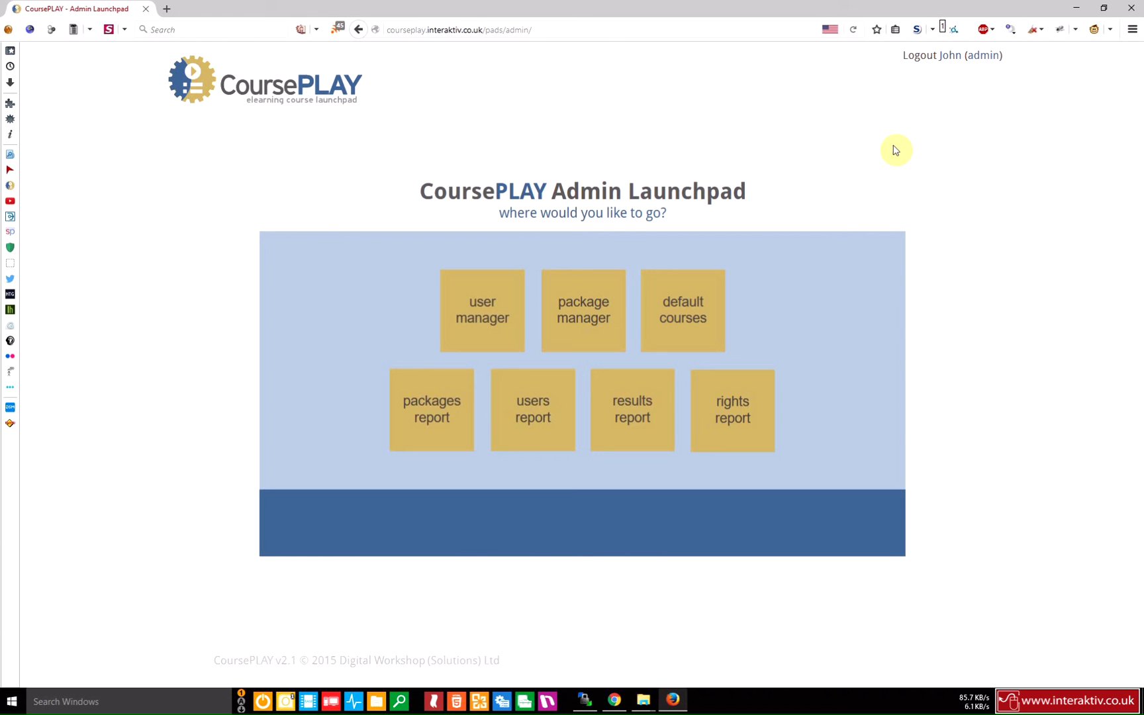
{"action": "left_click", "coordinate": [983, 60]}
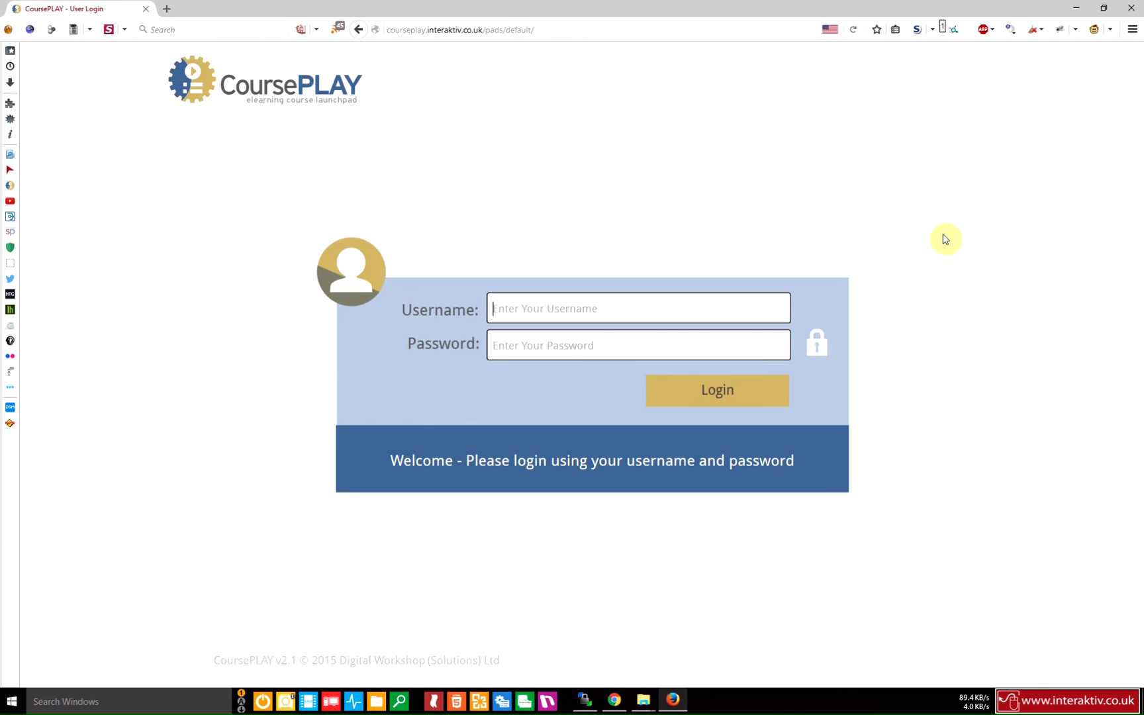